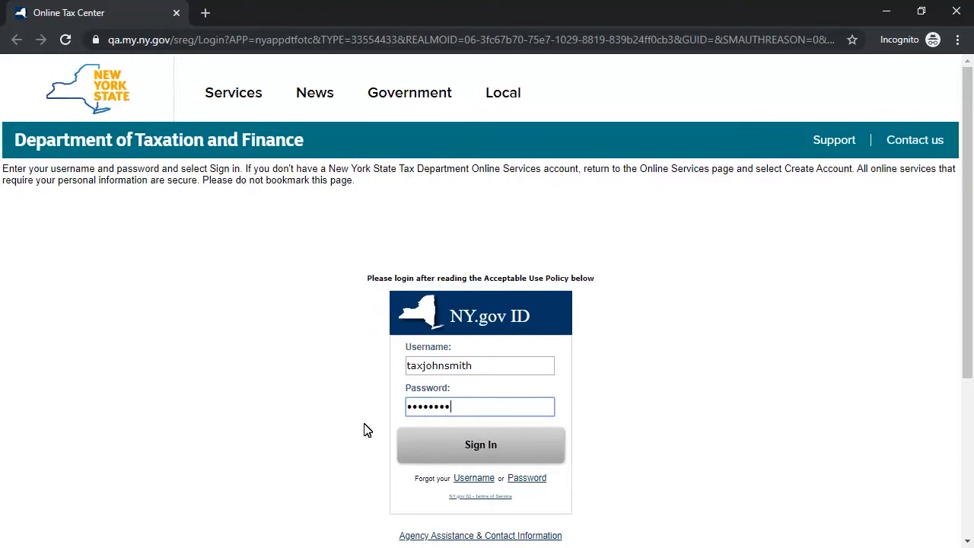
Step: Sign in and start a new tax preparer registration from the Services list
left_click(430, 442)
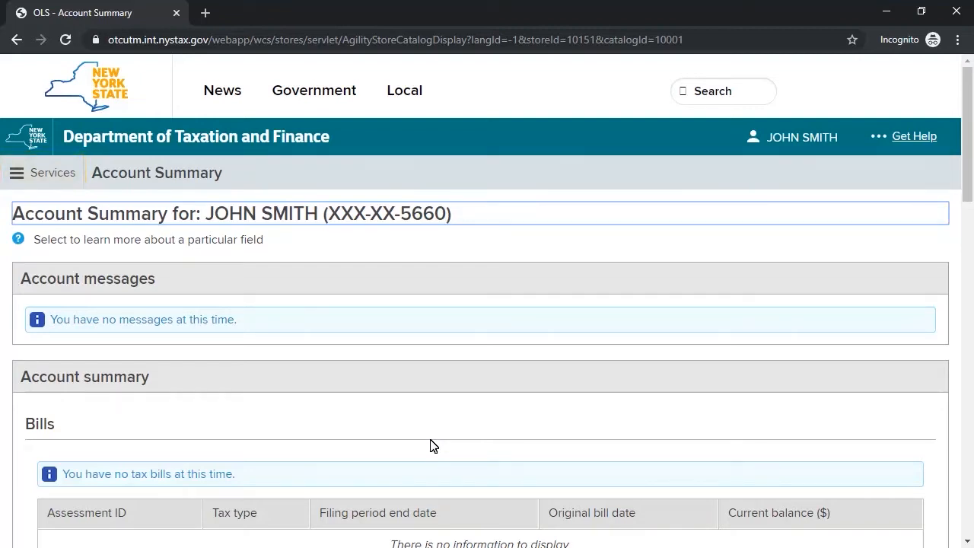
left_click(60, 180)
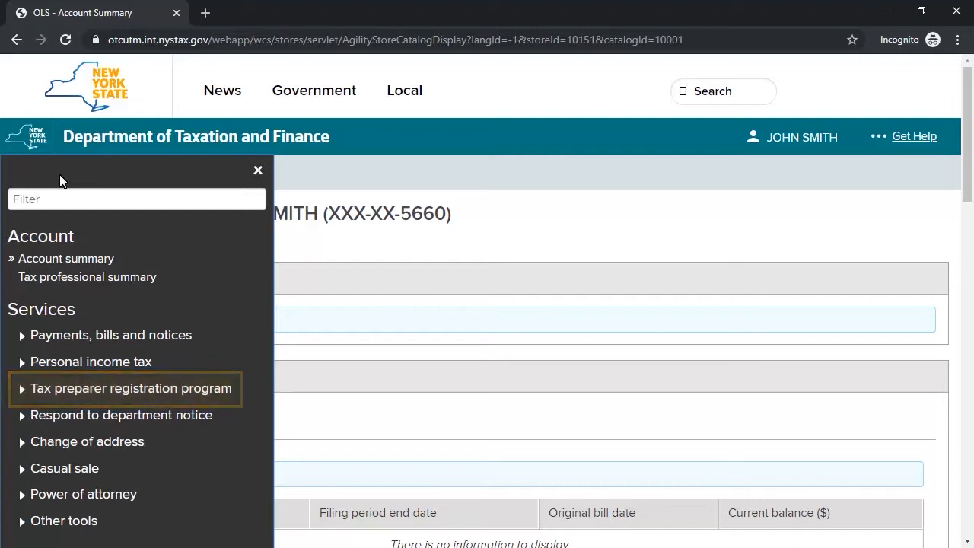
left_click(23, 389)
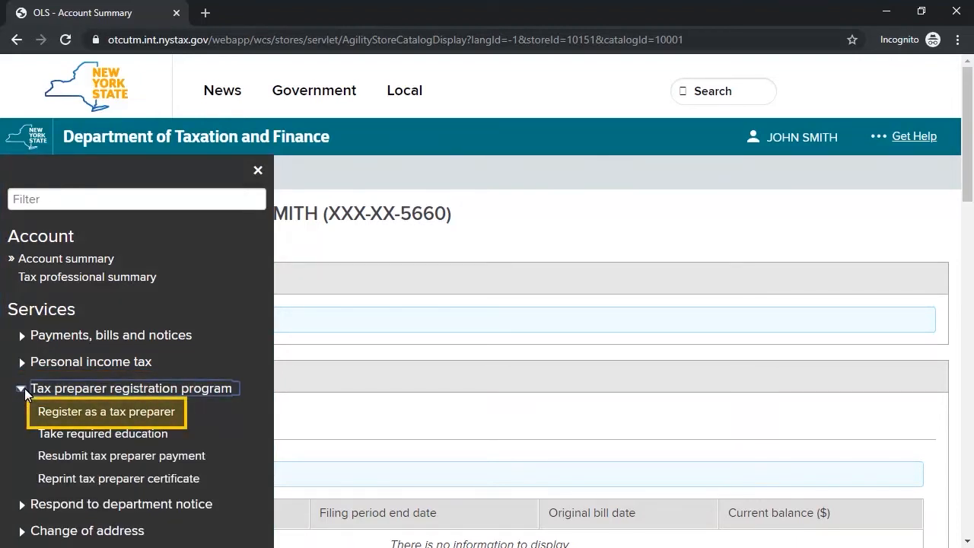
left_click(67, 411)
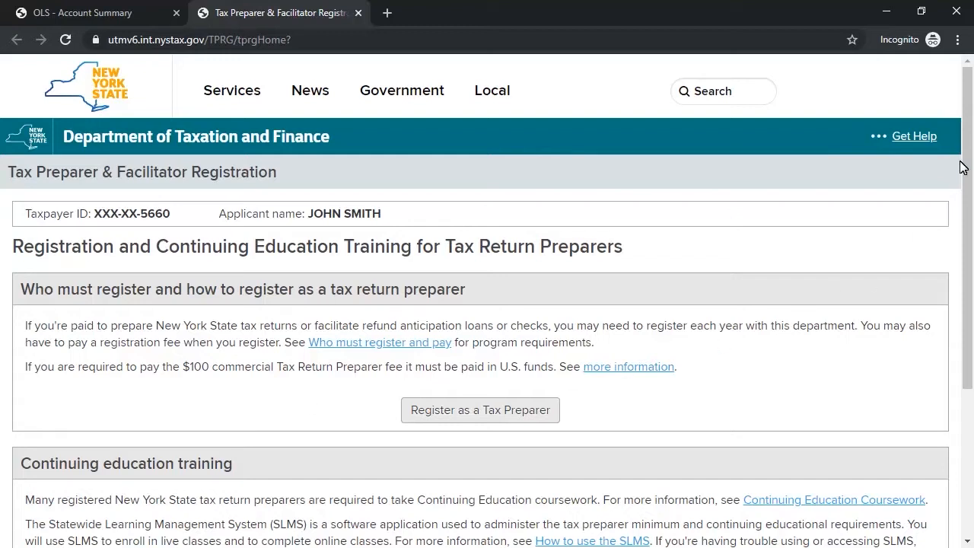
left_click_drag(968, 110, 961, 202)
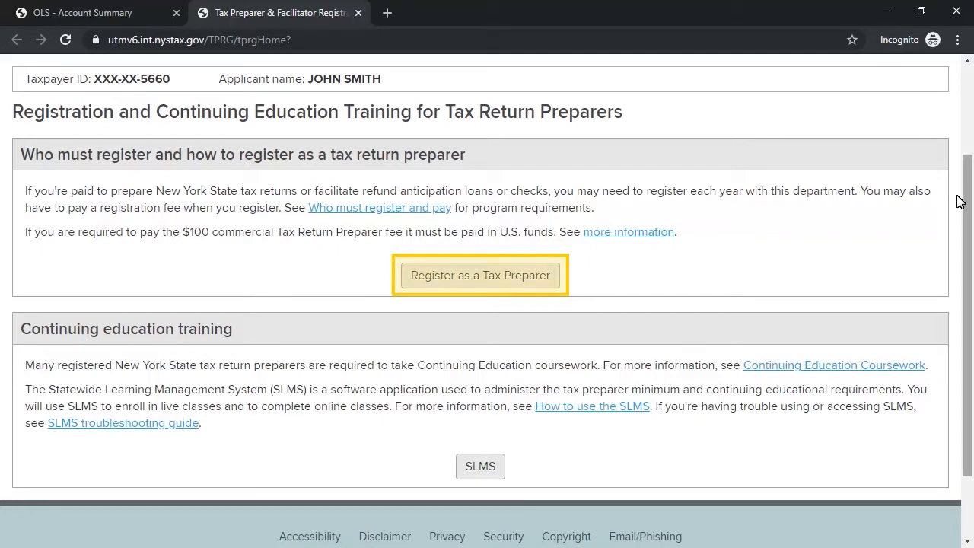
left_click(510, 274)
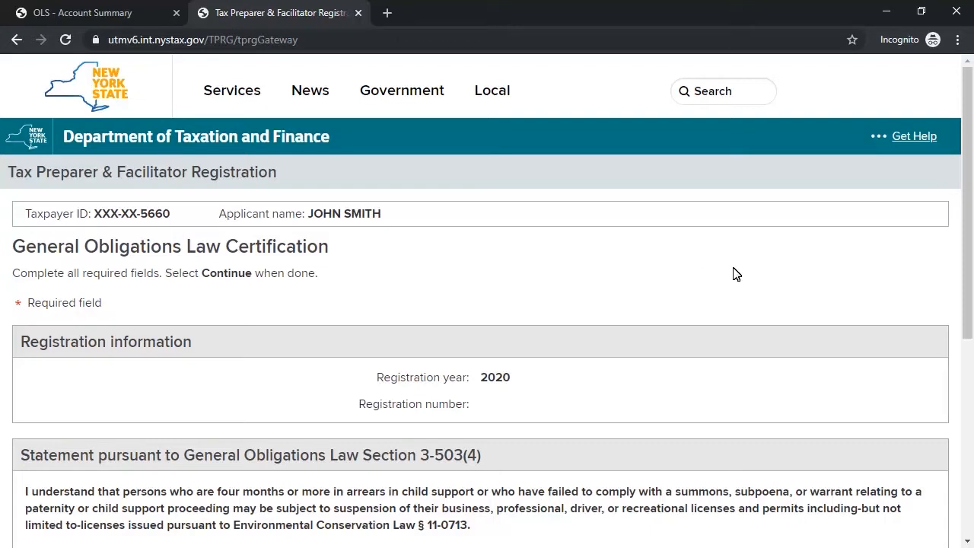
Step: Certify both General Obligations Law statements, Sections 3-503(4) and 3-503(5), and submit
left_click_drag(967, 218, 968, 339)
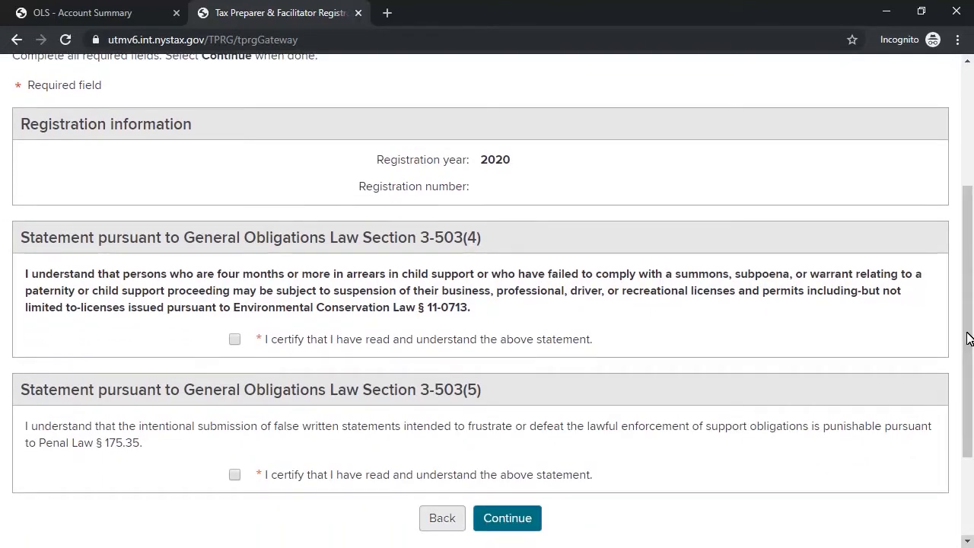
left_click(235, 339)
left_click(233, 475)
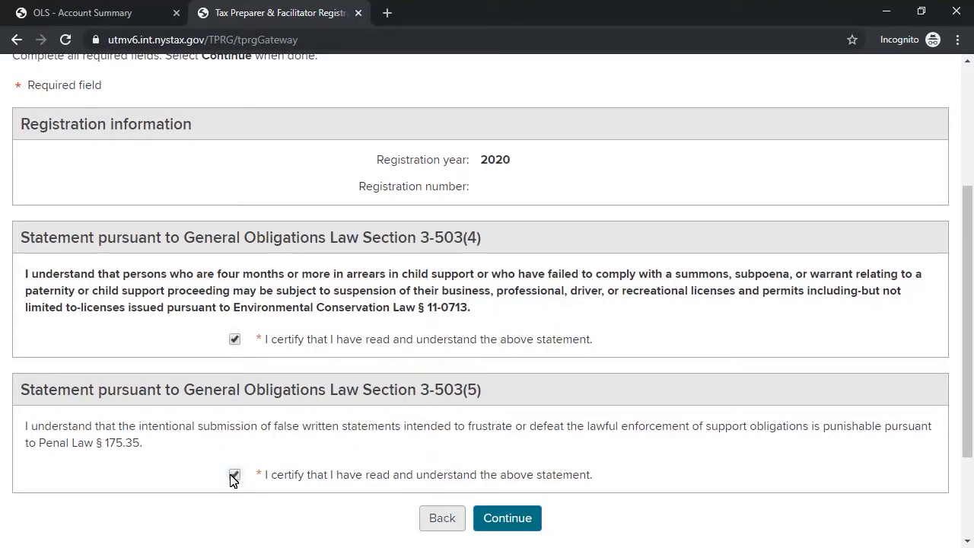
left_click(508, 519)
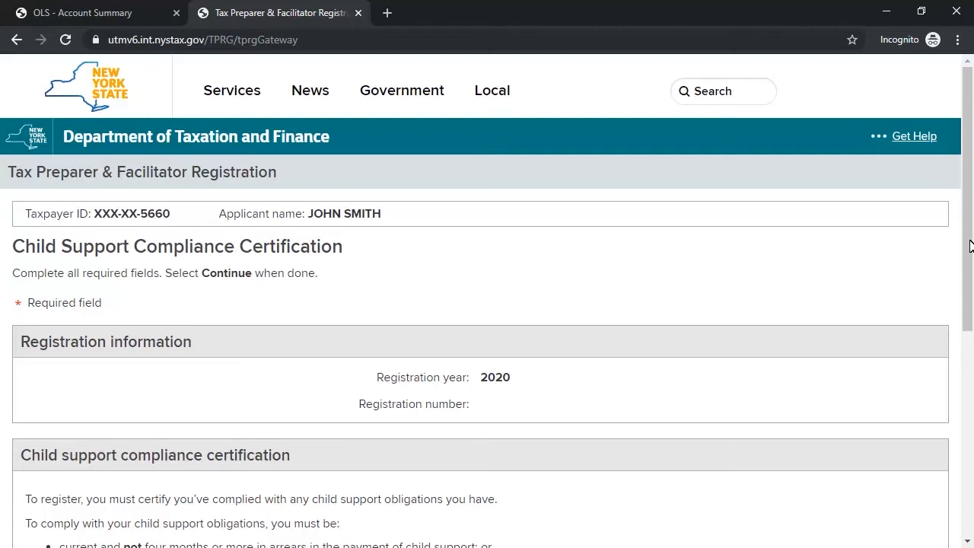
Step: Certify having no obligation to pay child support and submit
left_click_drag(970, 246, 966, 385)
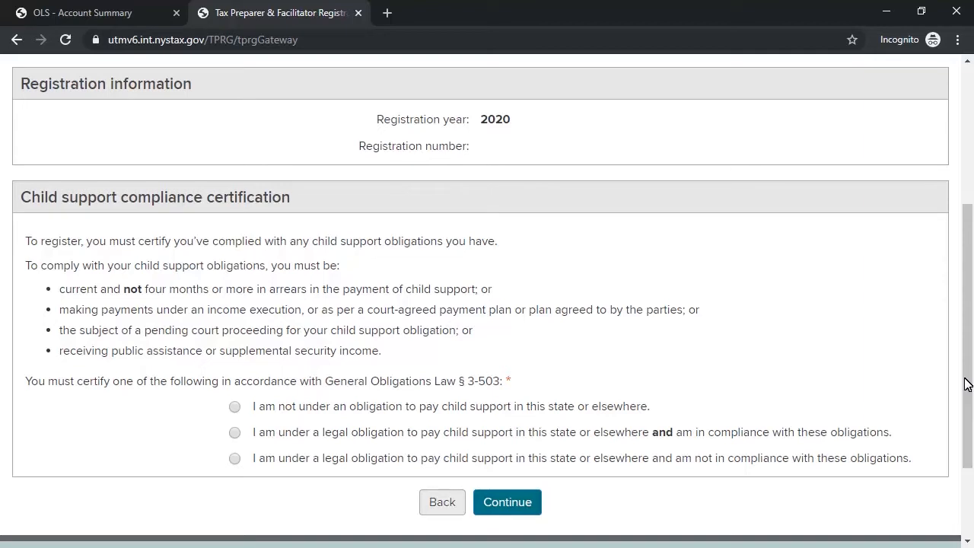
left_click(236, 408)
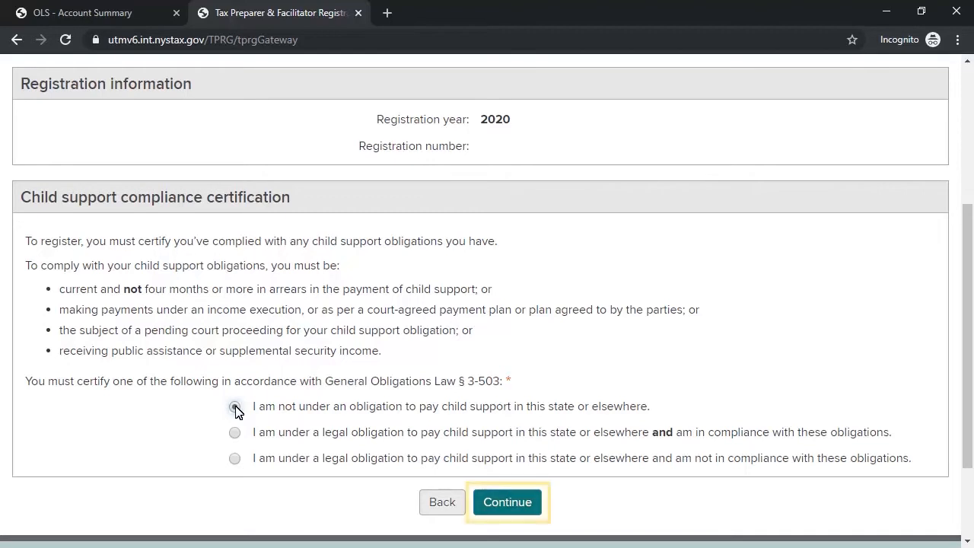
left_click(520, 500)
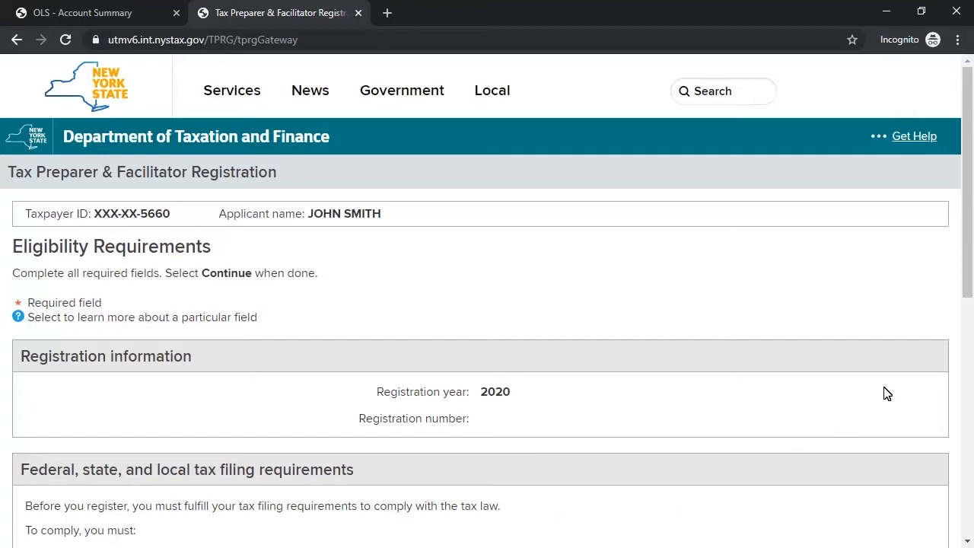
Step: Answer Yes to filed returns, No to liabilities and sanctions, Yes to both conviction questions
scroll(966, 204, "down", 3)
left_click_drag(967, 196, 969, 241)
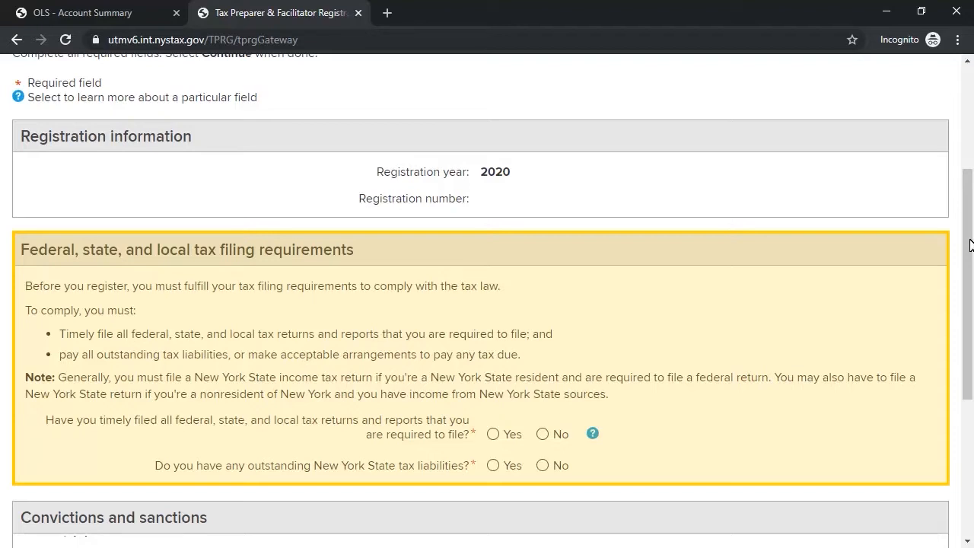
left_click(493, 433)
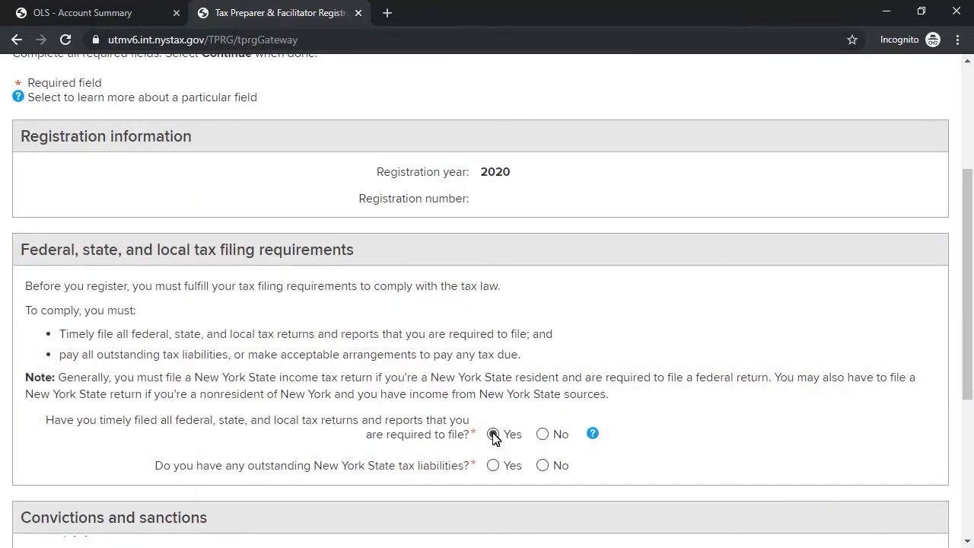
left_click(542, 465)
left_click_drag(967, 296, 950, 416)
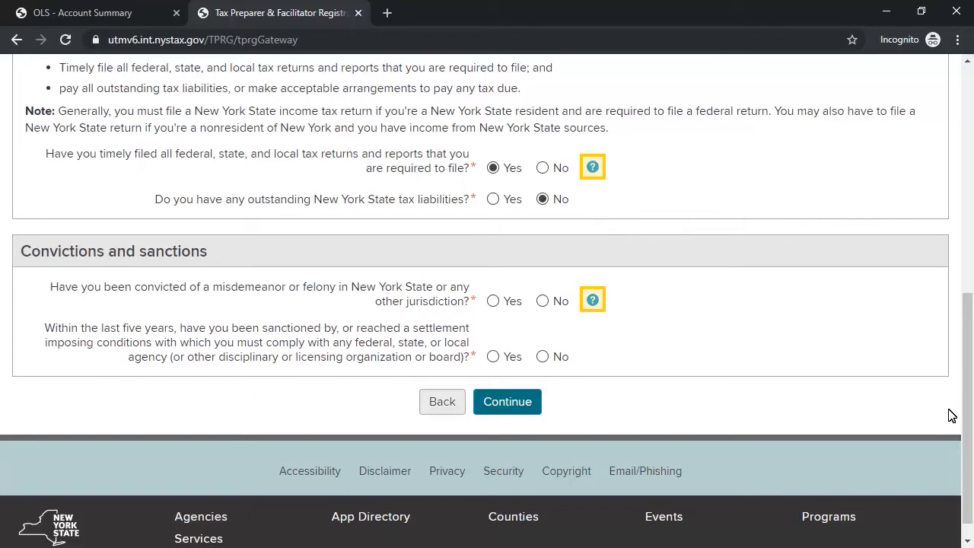
left_click(543, 357)
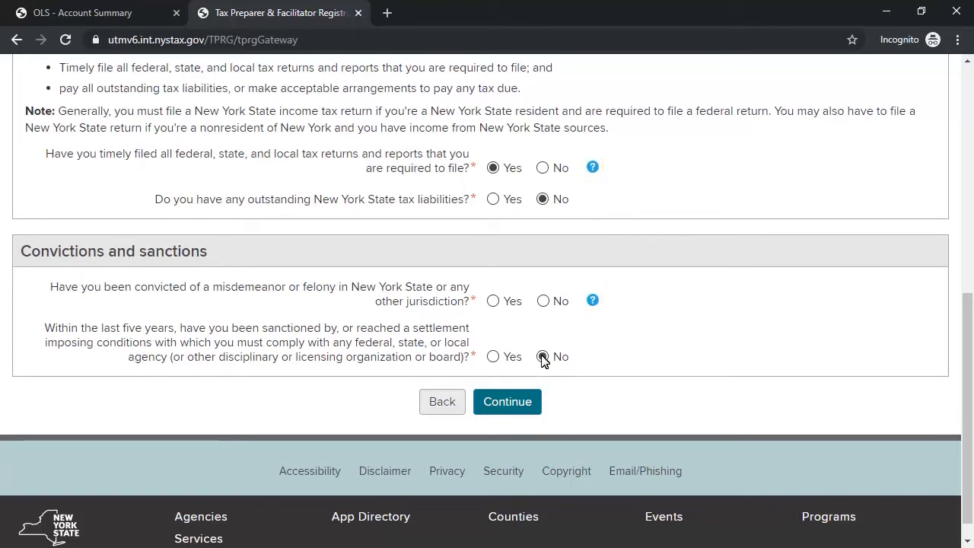
left_click(494, 300)
left_click(493, 357)
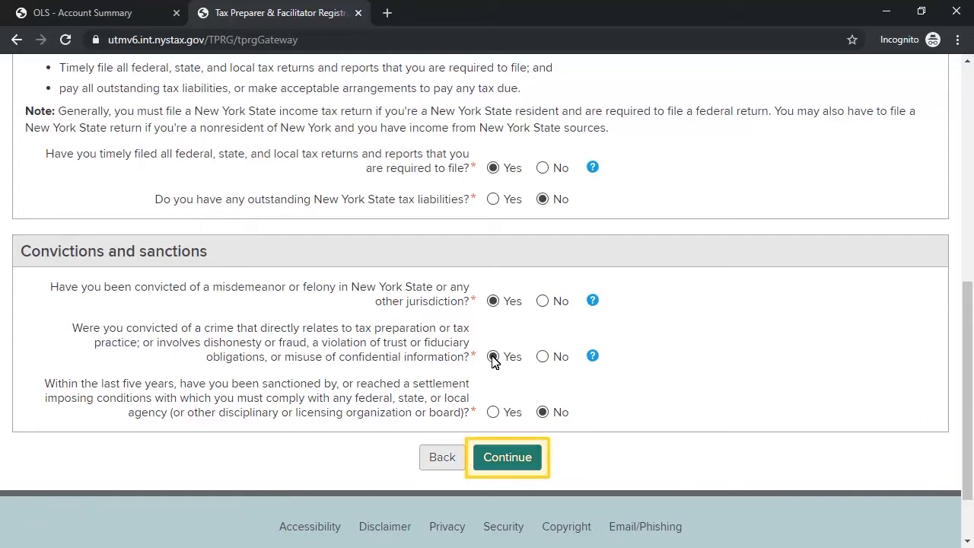
left_click(527, 460)
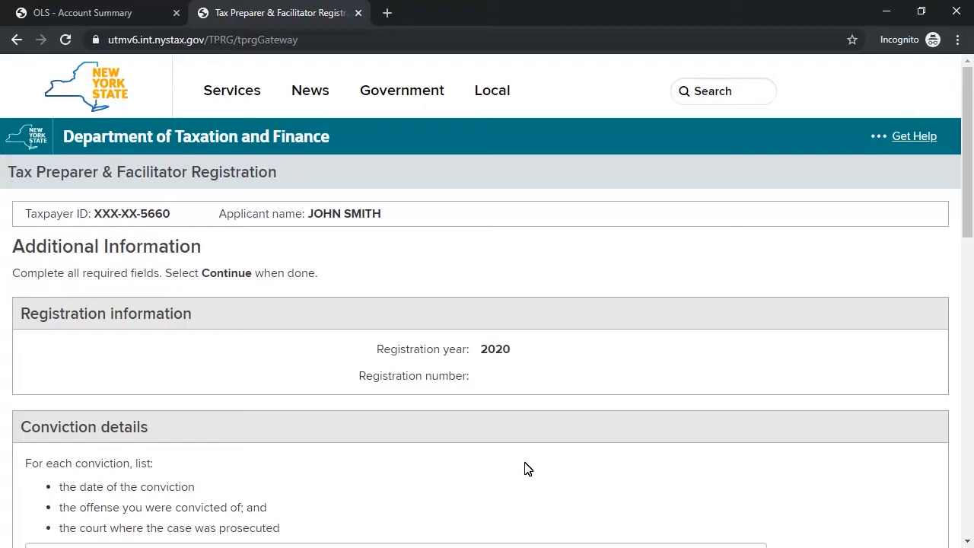
Step: Enter 'Additional details.' as the conviction details and submit the page
left_click_drag(966, 182, 963, 264)
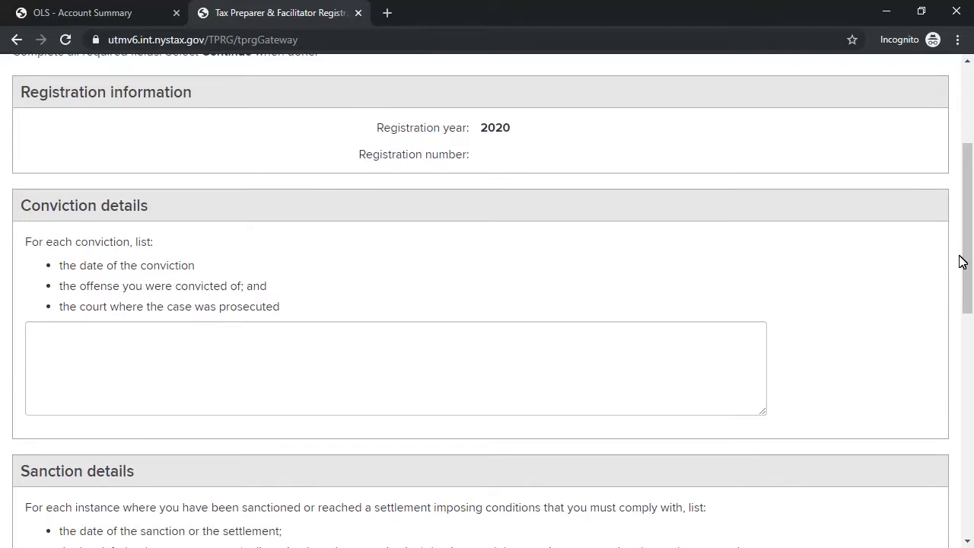
left_click(33, 333)
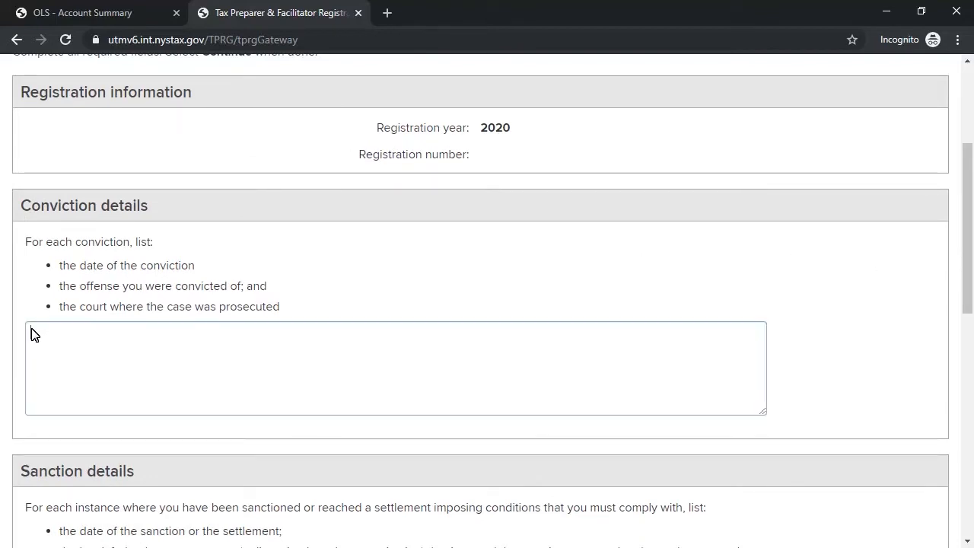
type("Additional details.")
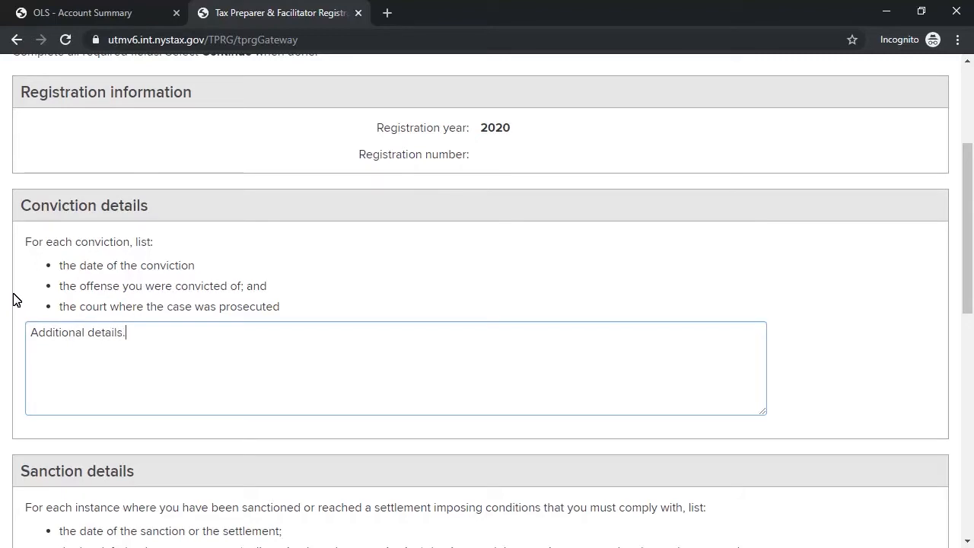
left_click_drag(970, 265, 969, 304)
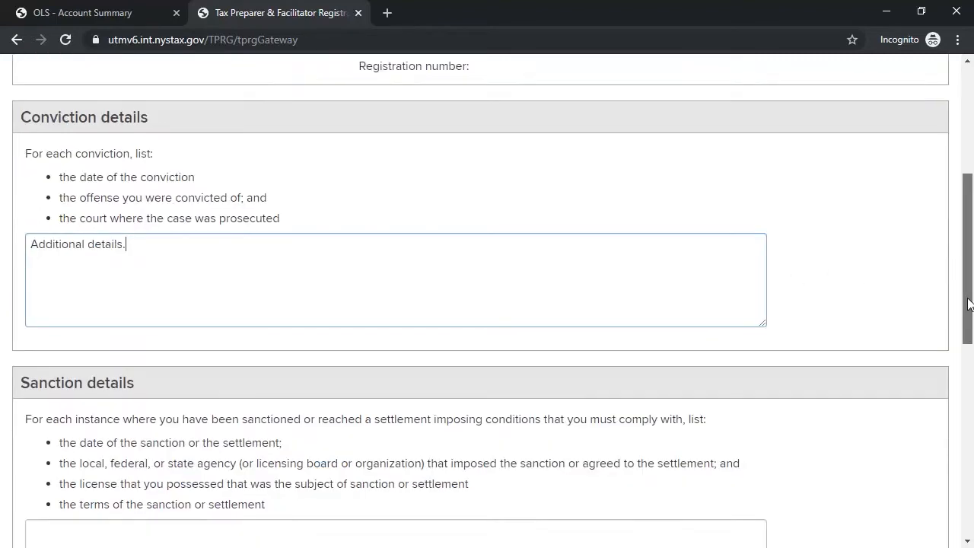
scroll(969, 303, "down", 6)
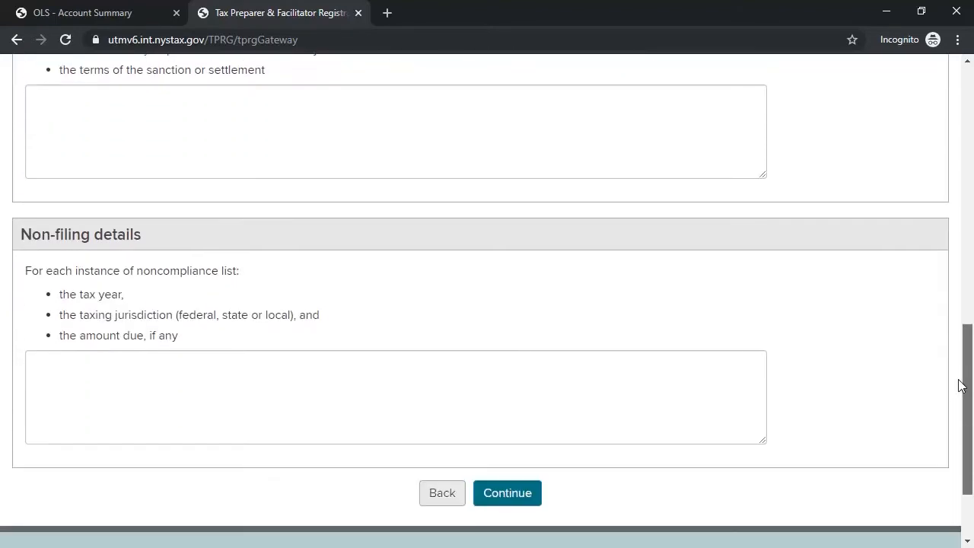
scroll(961, 388, "down", 1)
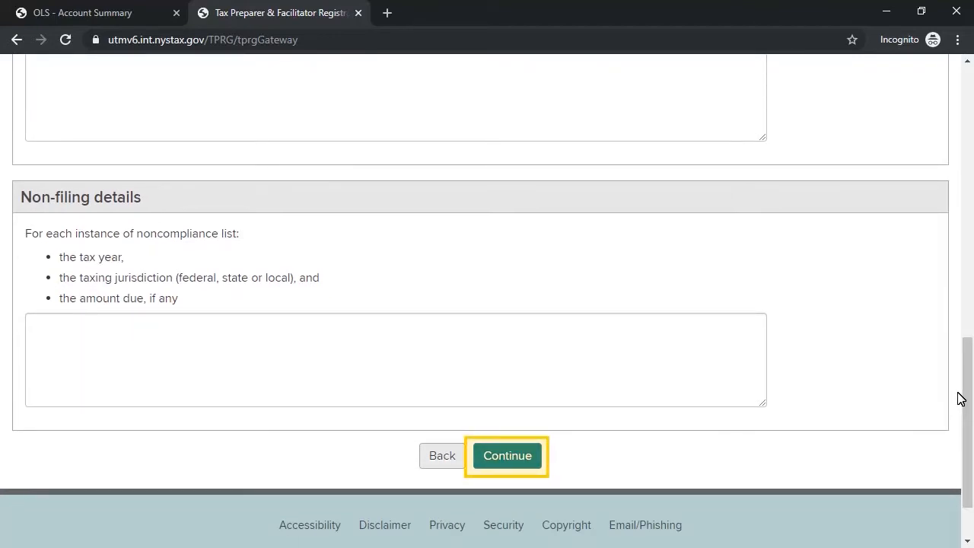
left_click(505, 461)
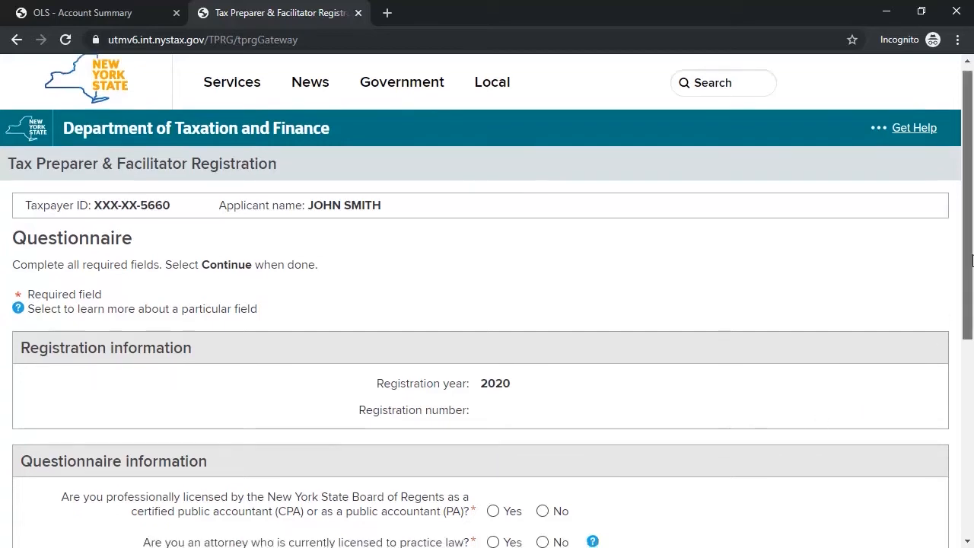
Step: Answer No to all six questionnaire questions, from CPA licence to refund anticipation checks
left_click_drag(970, 257, 972, 378)
left_click(543, 280)
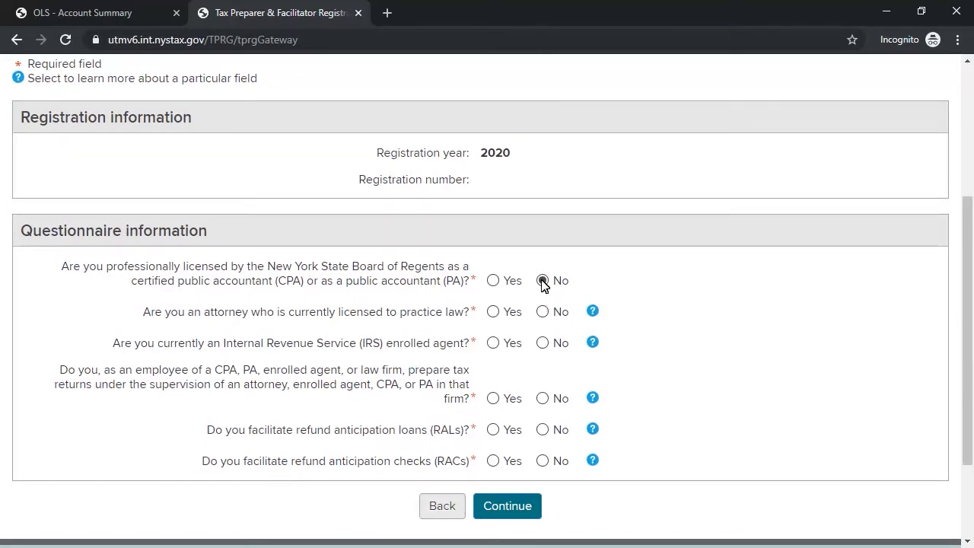
left_click(543, 314)
left_click(543, 343)
left_click(543, 399)
left_click(542, 430)
left_click(543, 461)
left_click(501, 507)
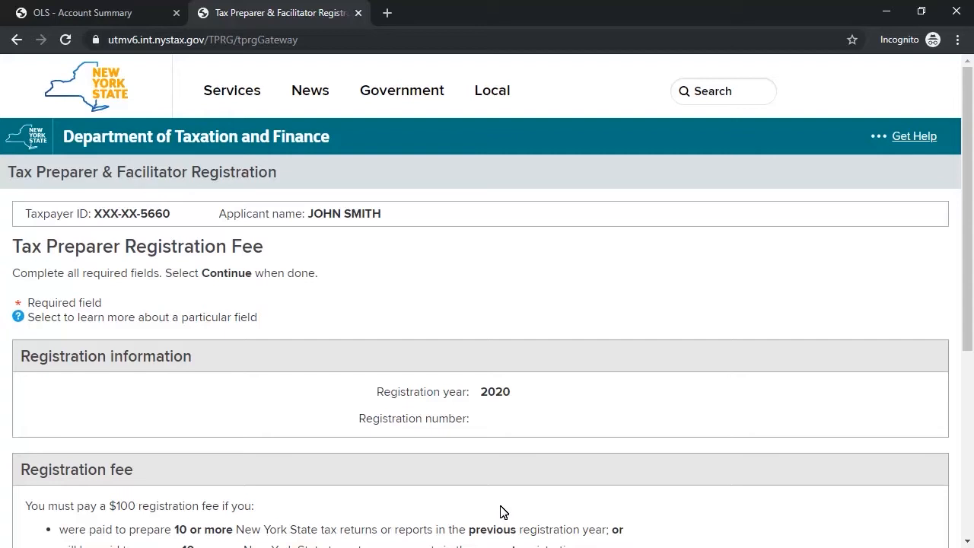
Step: Answer Yes to the three return-volume fee questions and submit
left_click_drag(970, 172, 972, 283)
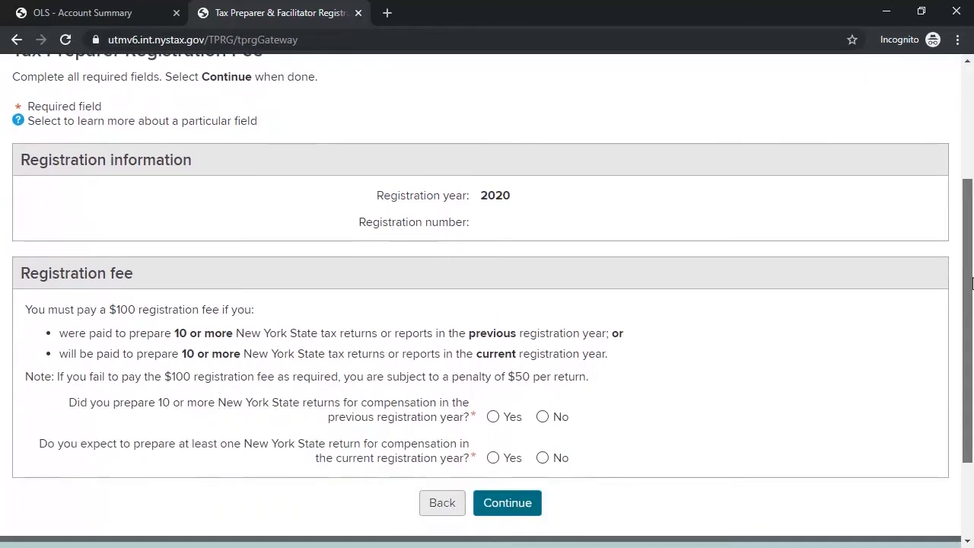
left_click(494, 417)
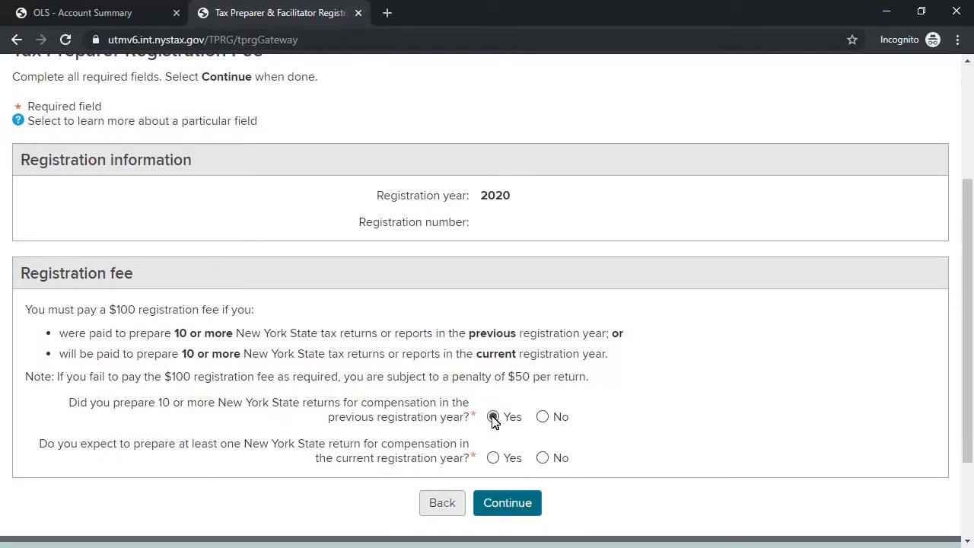
left_click(493, 460)
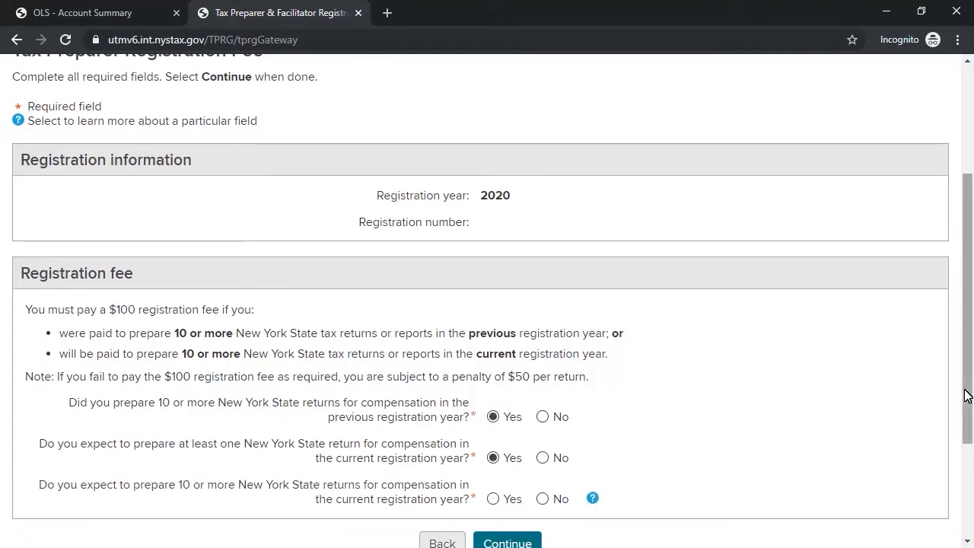
left_click_drag(967, 394, 970, 427)
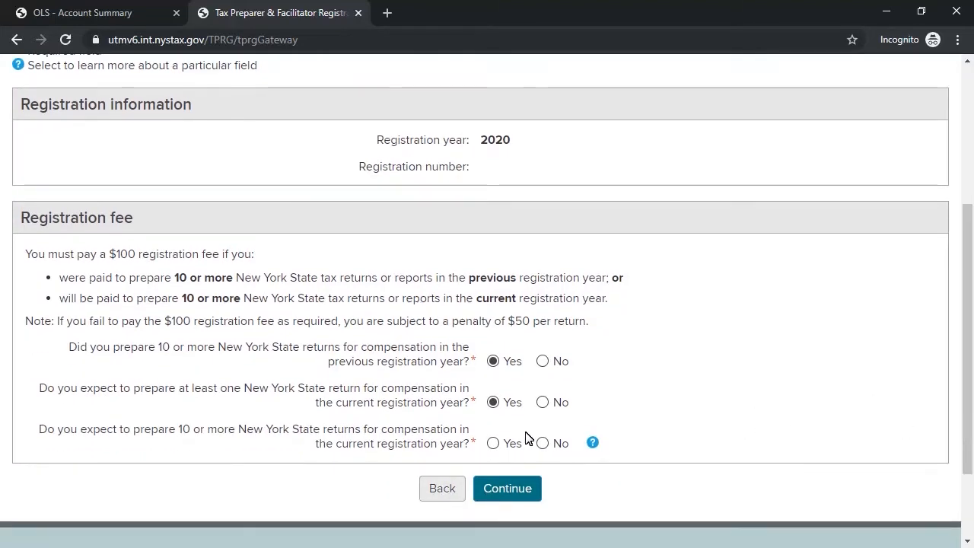
left_click(493, 445)
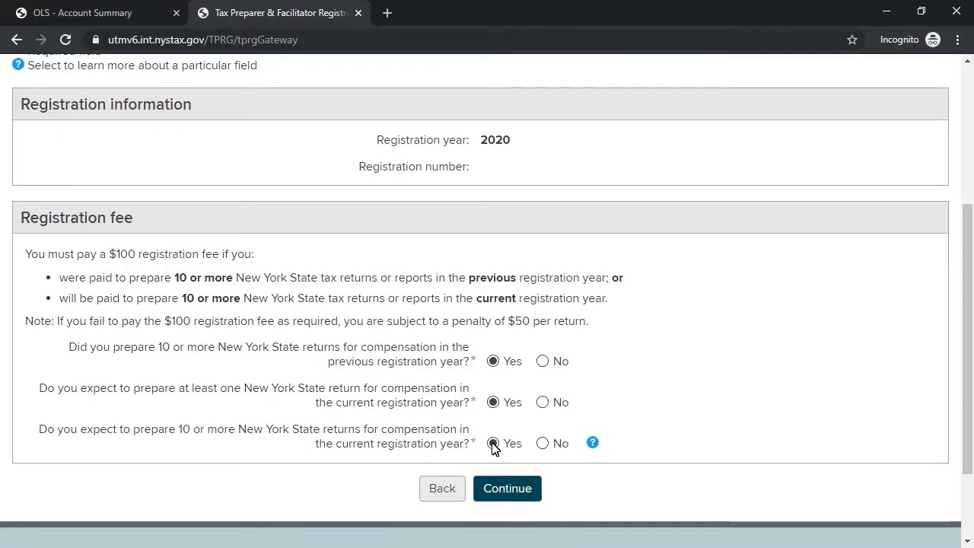
left_click(495, 492)
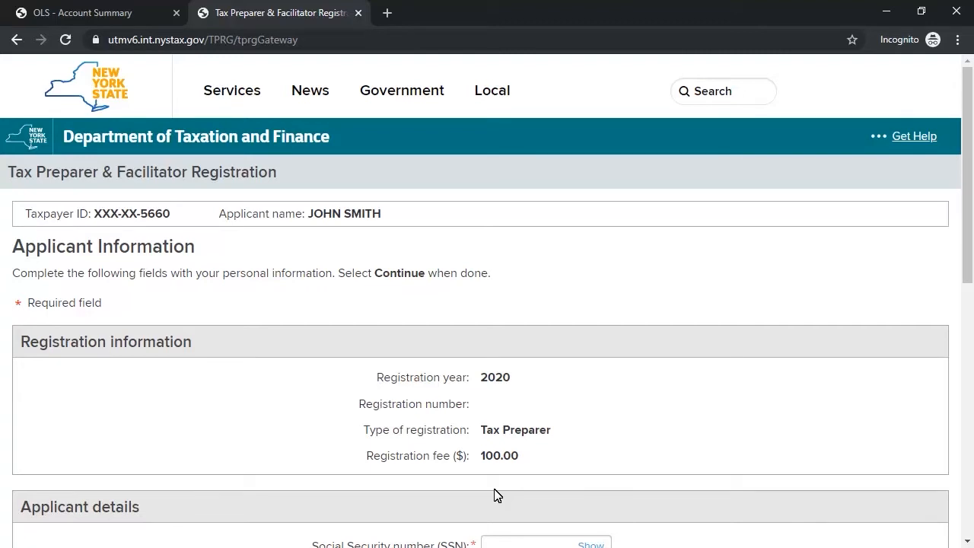
Step: Enter and confirm the SSN, then fill in date of birth, phone and confirmed e-mail
left_click_drag(969, 209, 969, 320)
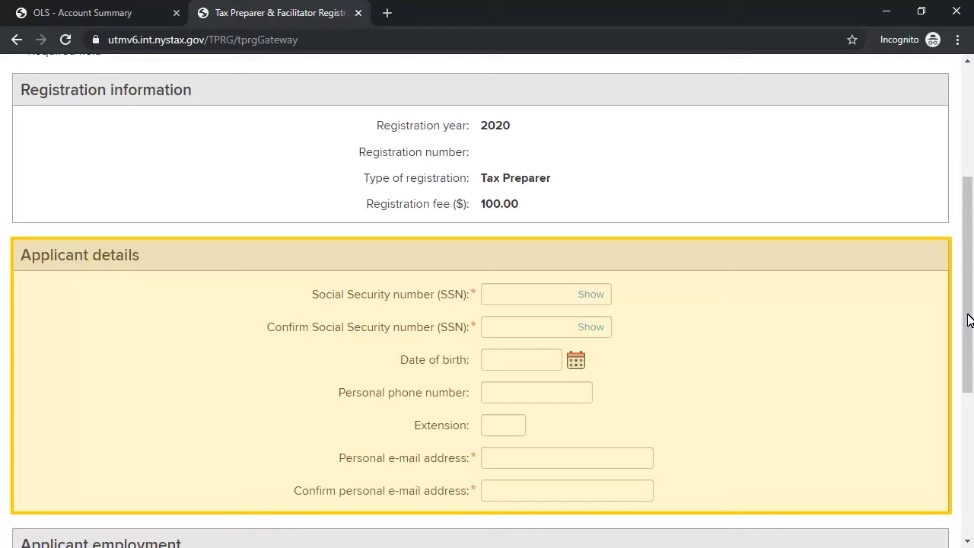
left_click(600, 294)
type("•••••••••")
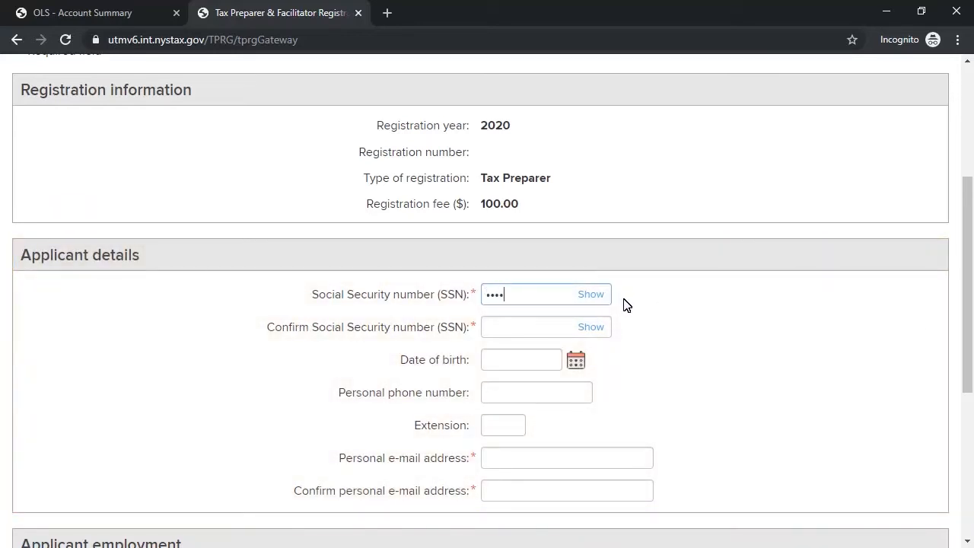
left_click(598, 328)
type("•••••••••")
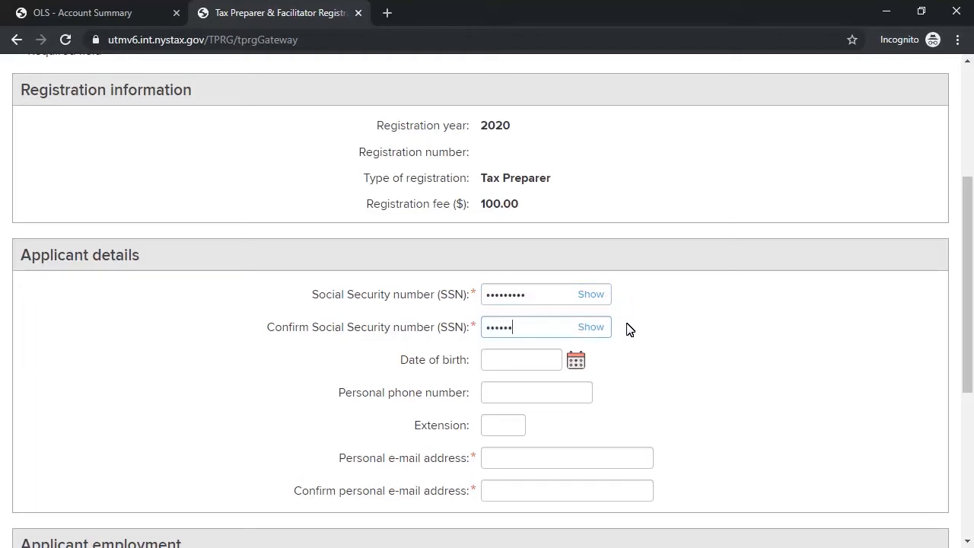
left_click(552, 361)
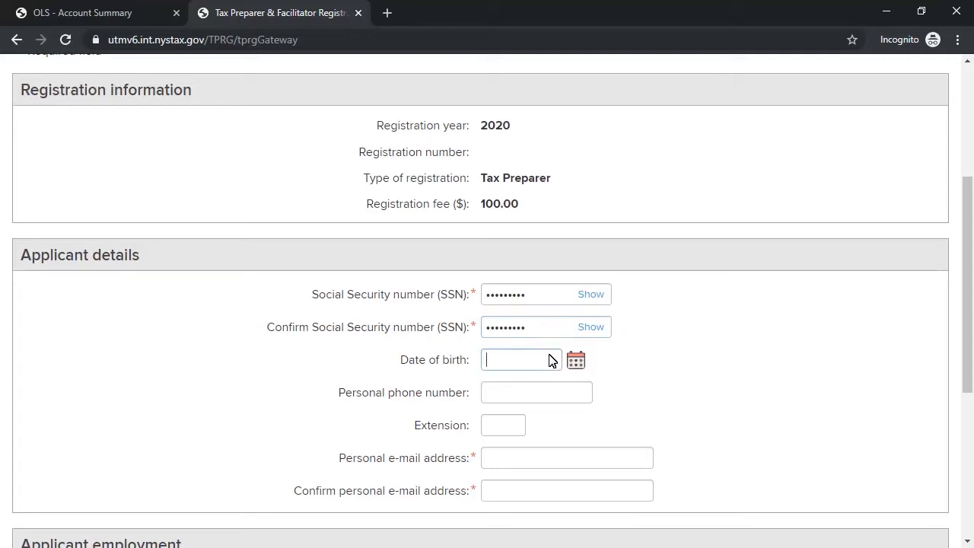
type("10/20/1980")
scroll(670, 347, "down", 1)
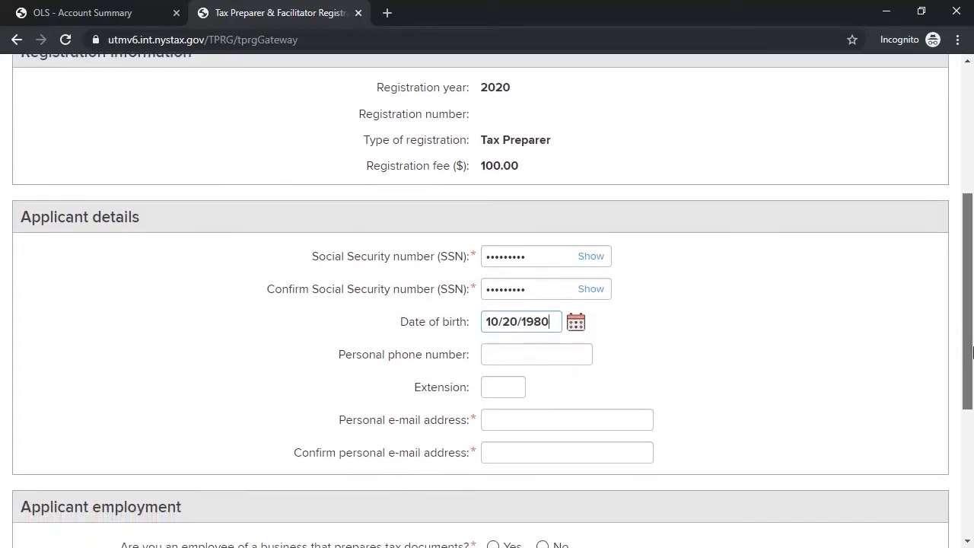
left_click(585, 344)
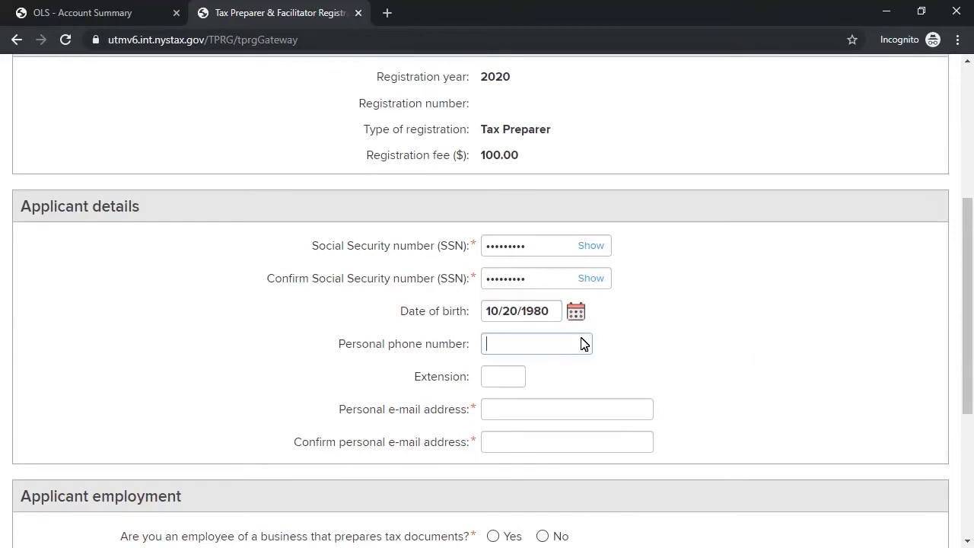
type("518-555-1234")
left_click(644, 408)
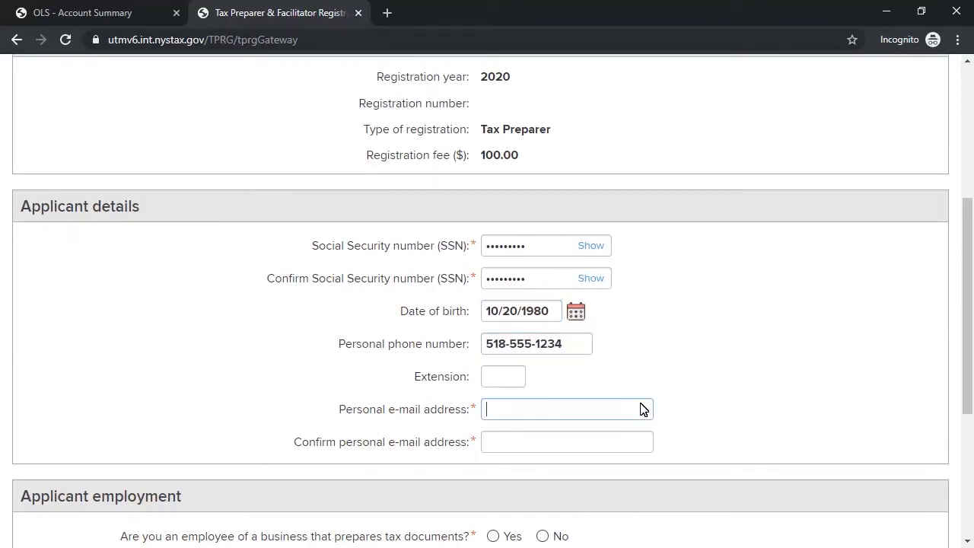
type("user@domain.com")
left_click(634, 437)
type("user@domain.com")
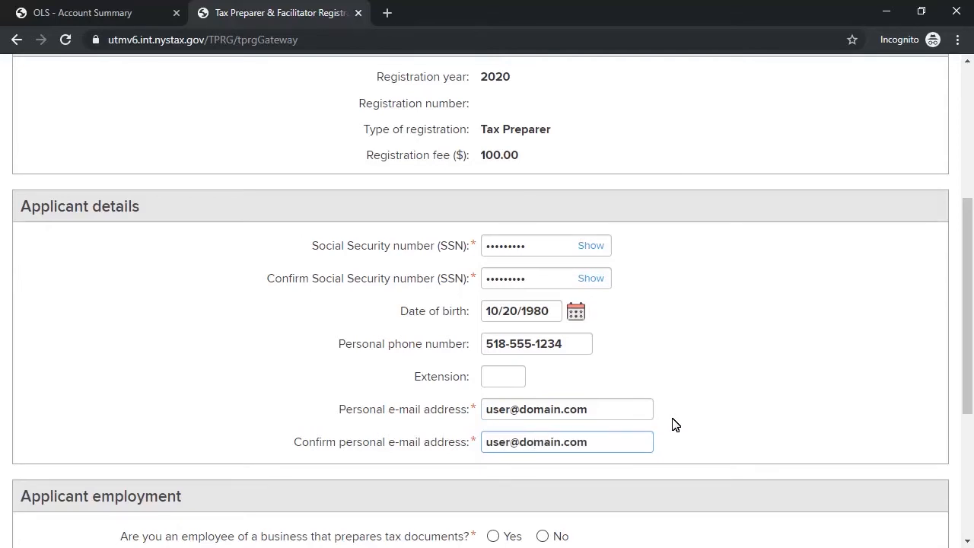
Step: Answer Yes to all three employment questions and submit the applicant information
left_click_drag(971, 342, 971, 439)
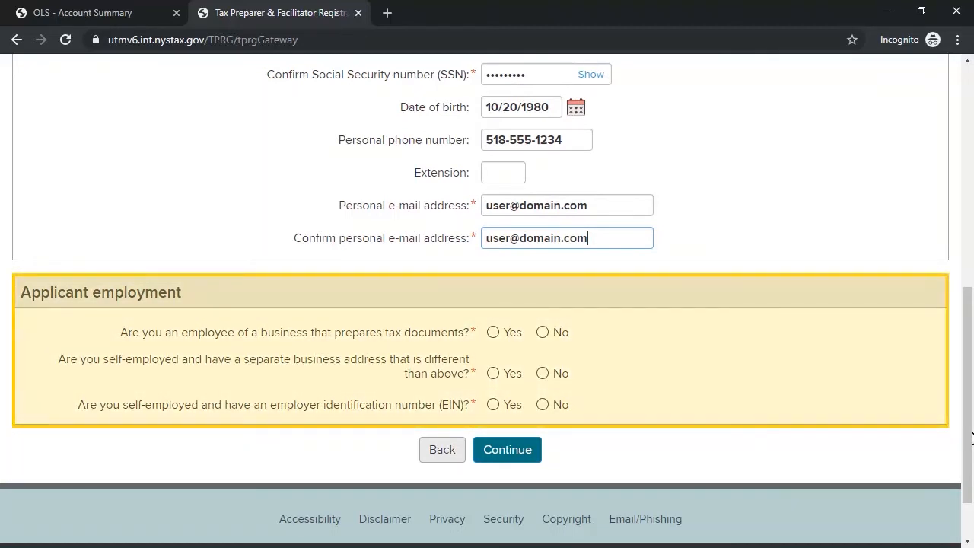
left_click(493, 333)
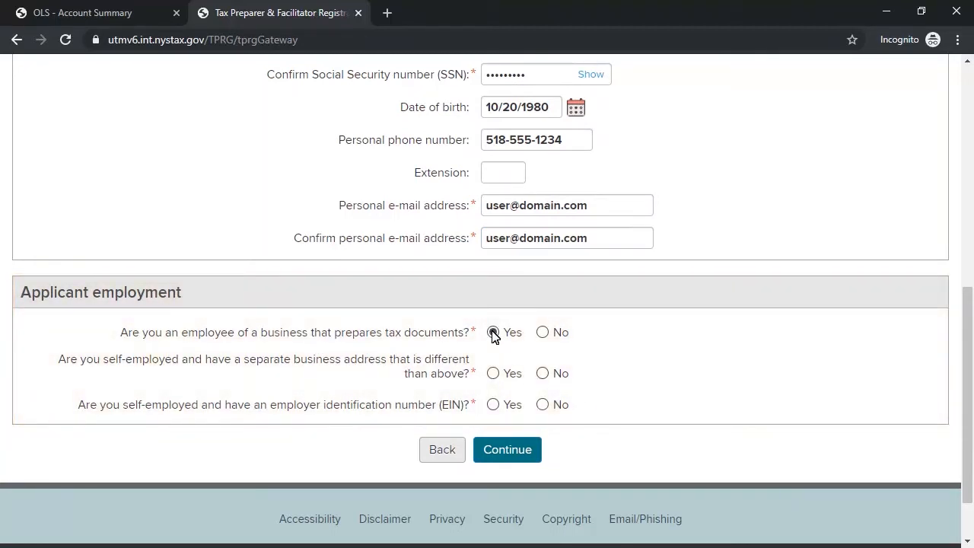
left_click(493, 373)
left_click(494, 406)
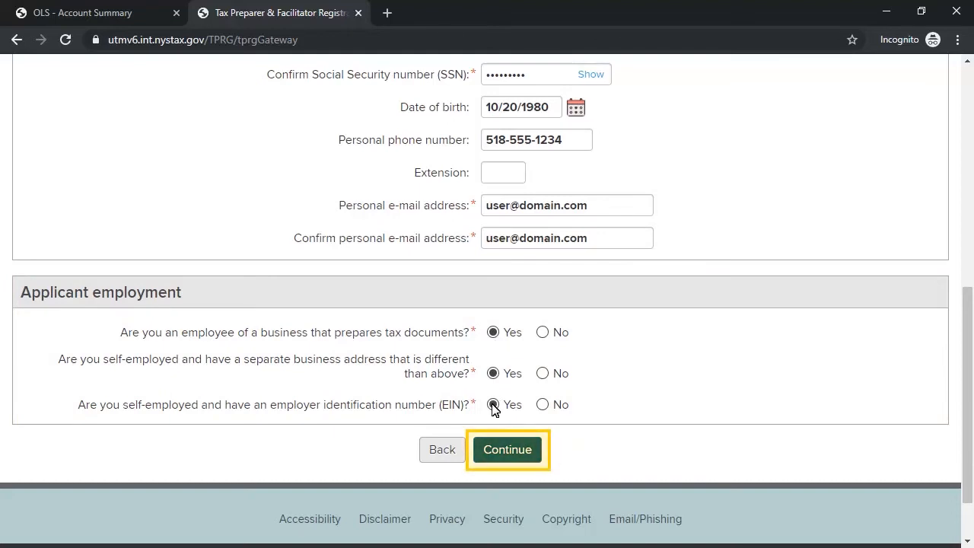
left_click(515, 451)
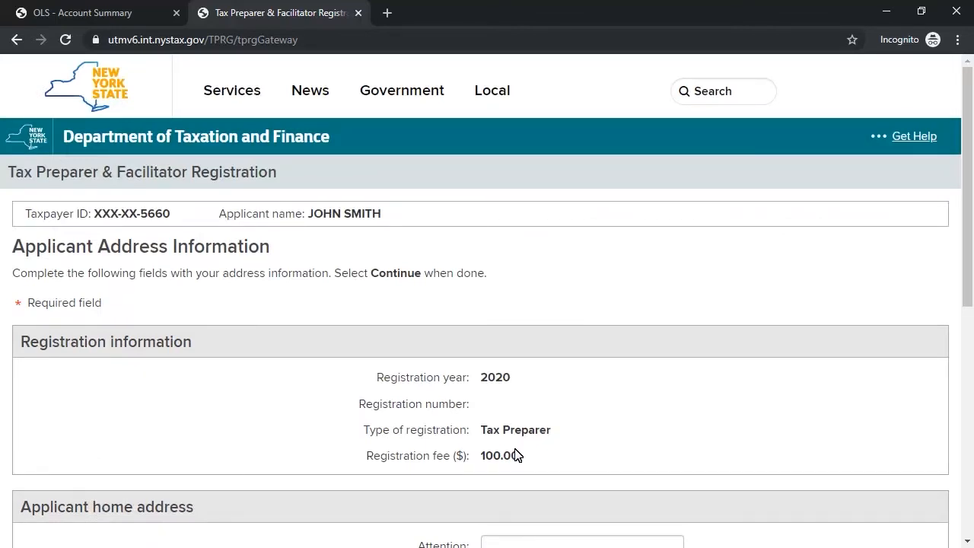
Step: Accept the prefilled home address with mailing address the same, and continue
left_click_drag(968, 202, 961, 400)
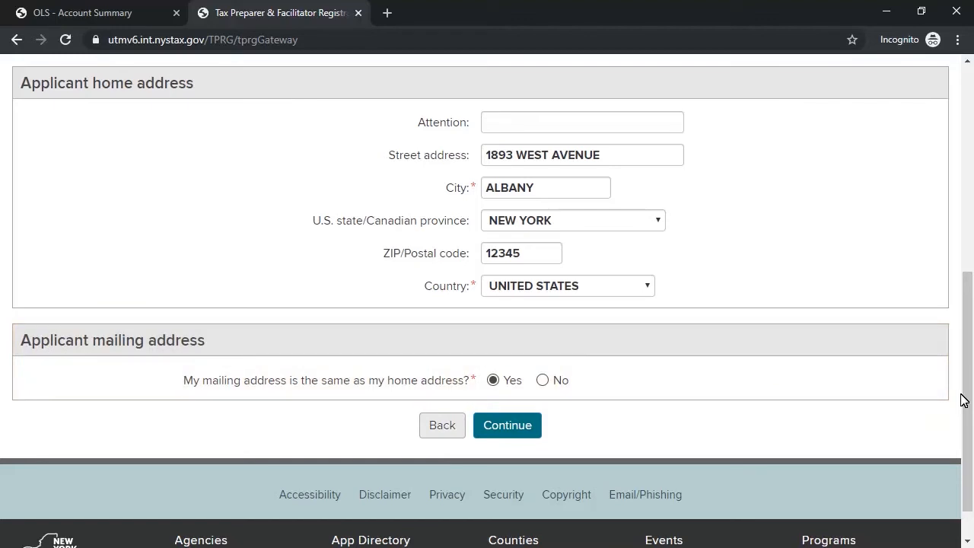
left_click(506, 425)
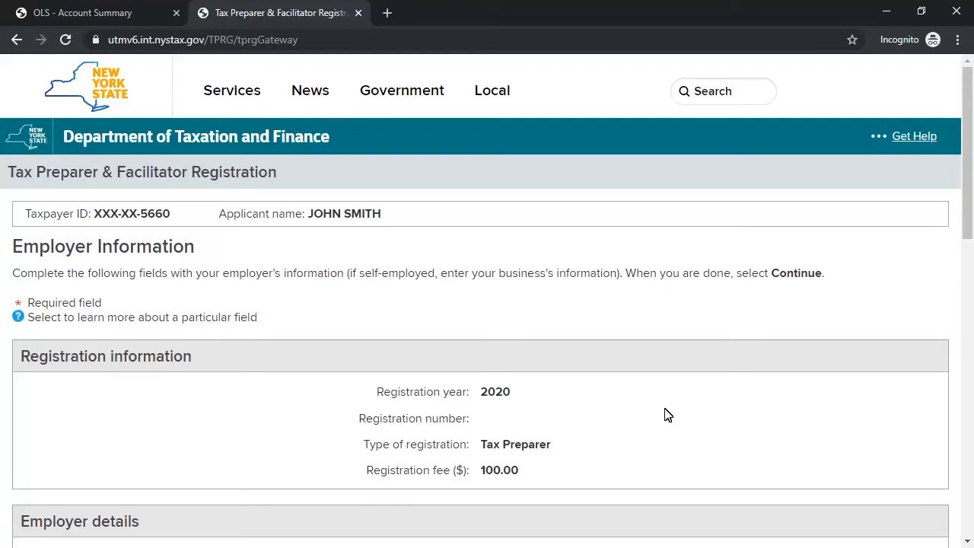
Step: Enter employer 'Tax Professionals' with its street, city and ZIP, mailing address the same
left_click_drag(970, 181, 972, 296)
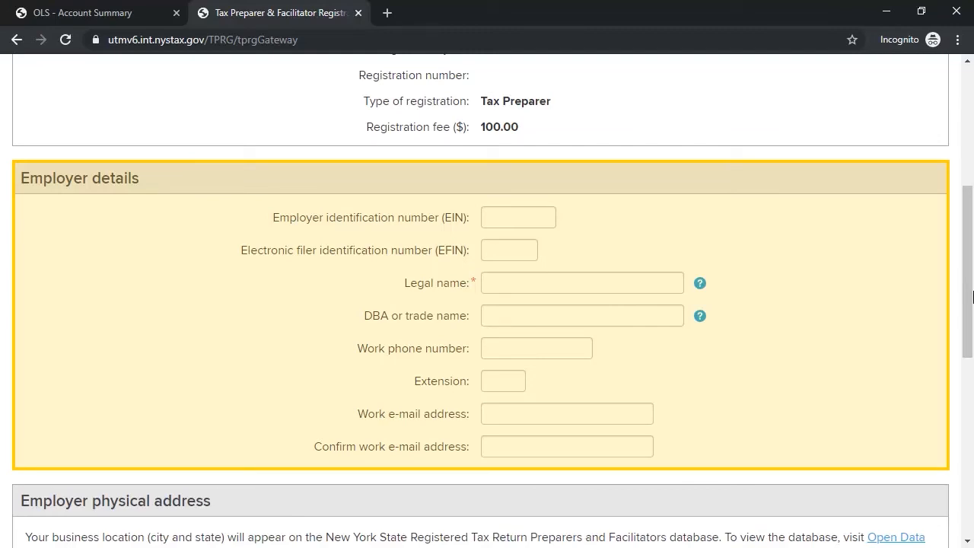
left_click(675, 282)
type("Tax P")
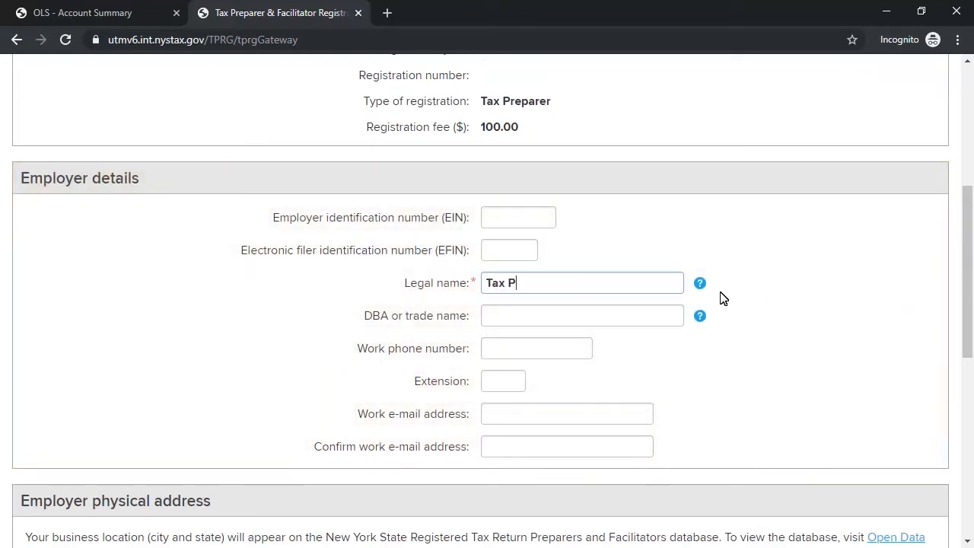
type("rofessionals")
left_click_drag(968, 267, 967, 362)
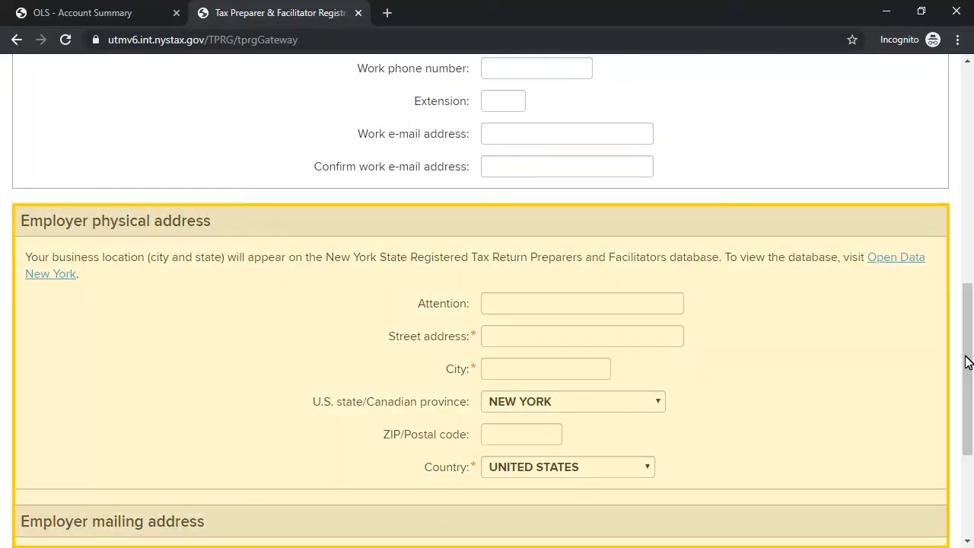
left_click(671, 335)
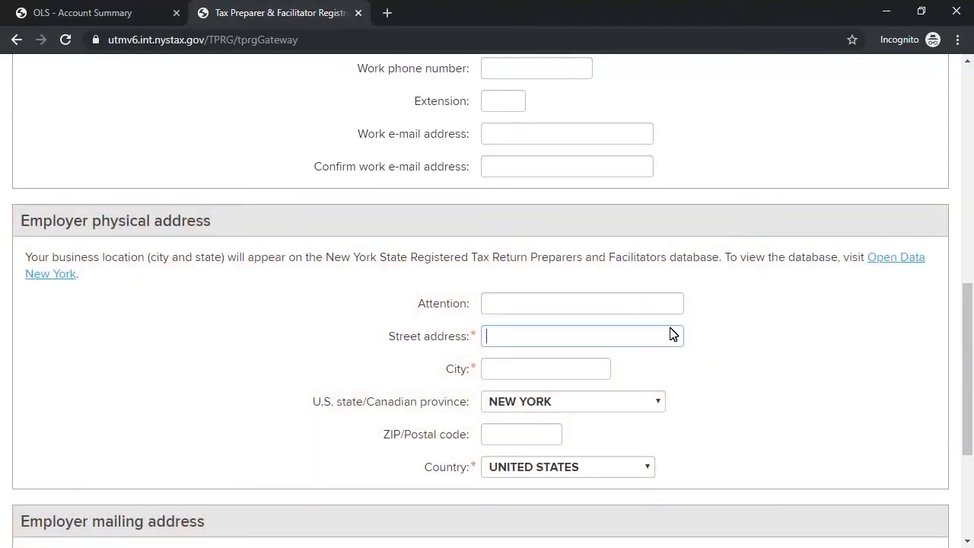
type("123 Main Street")
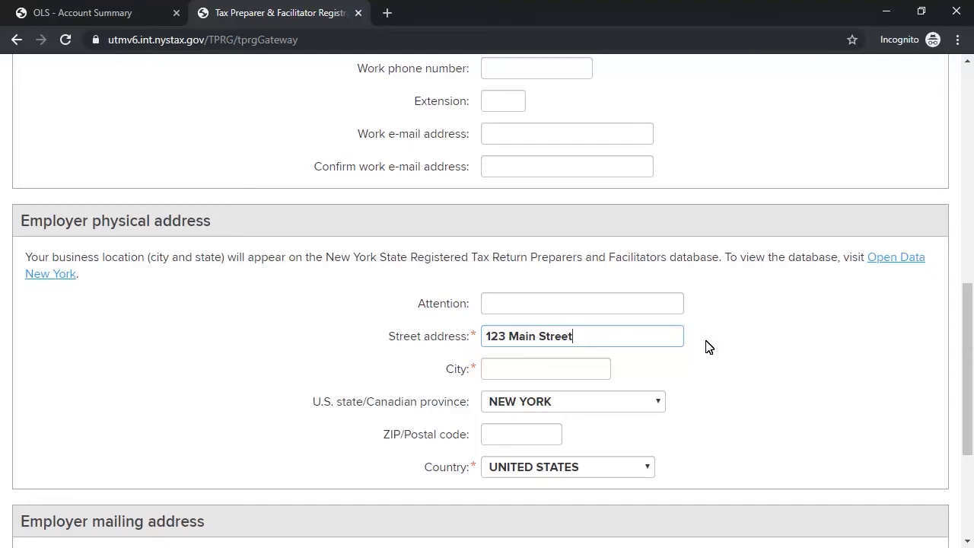
left_click(598, 369)
type("Albany")
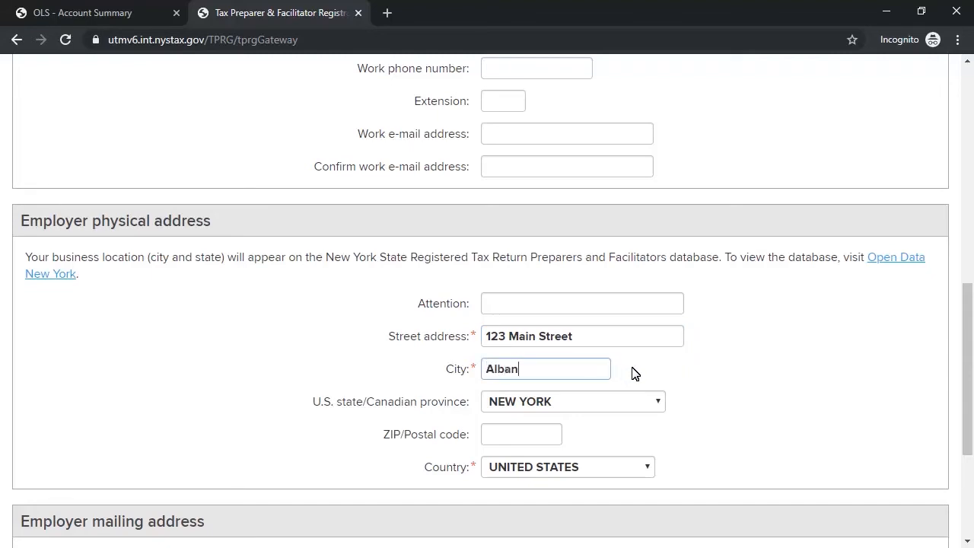
left_click(551, 434)
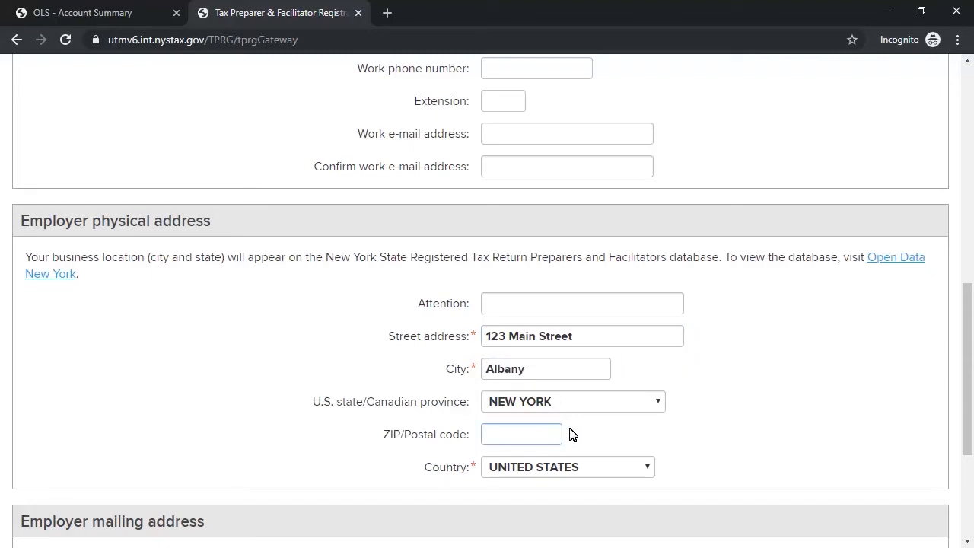
type("12345")
left_click_drag(967, 335, 972, 403)
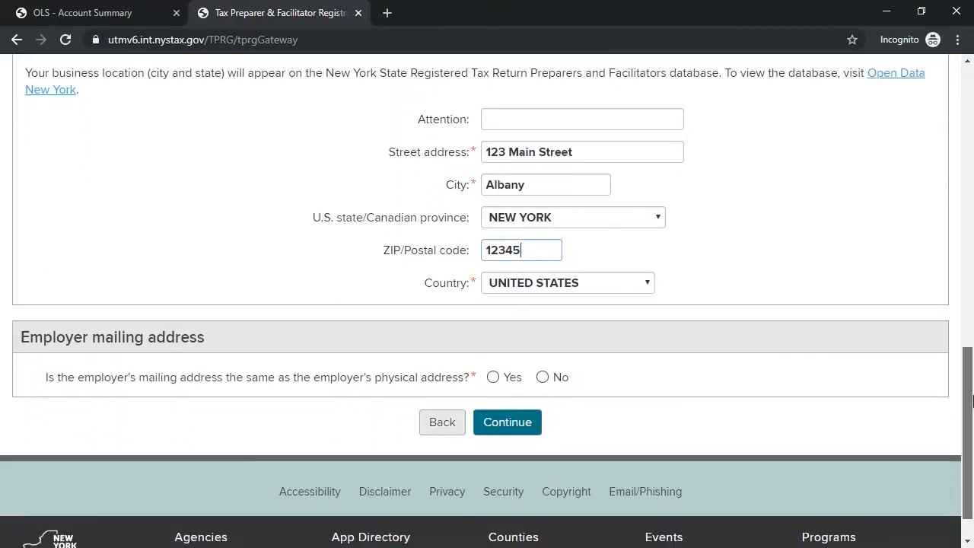
left_click(494, 378)
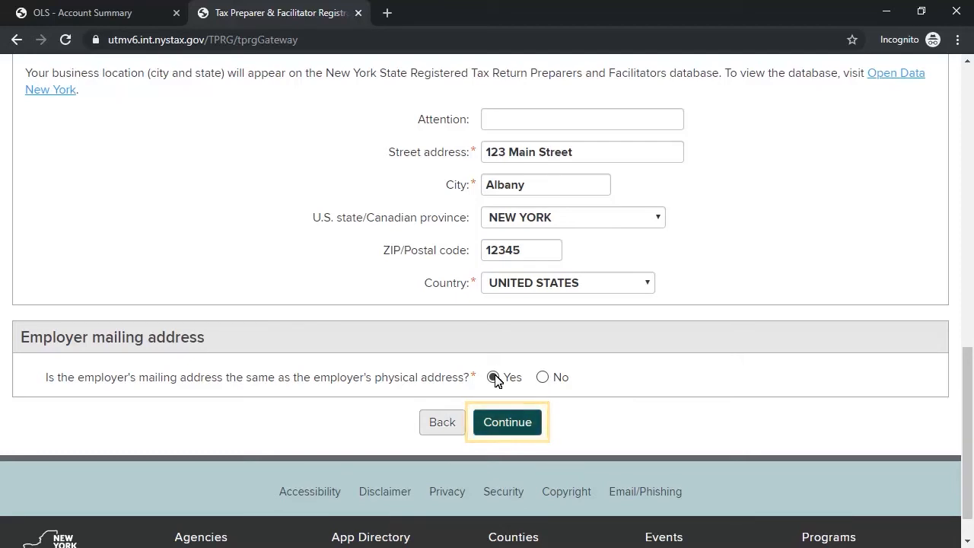
left_click(505, 423)
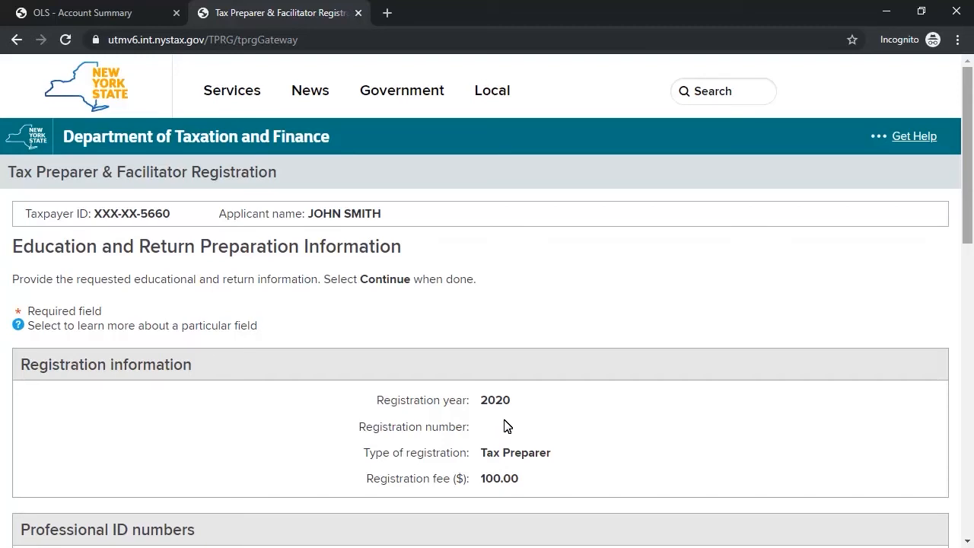
Step: Enter the preparer tax identification number (PTIN)
left_click_drag(970, 207, 972, 303)
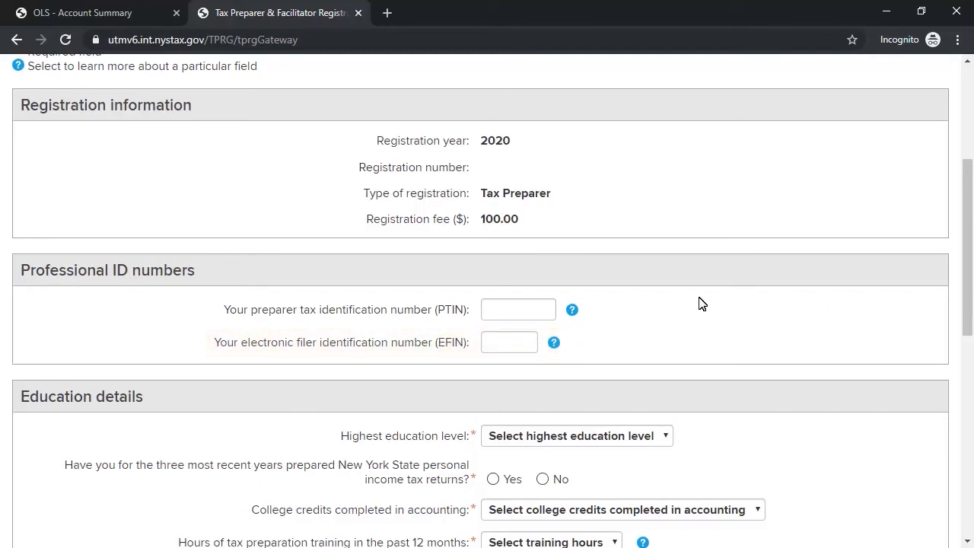
left_click(547, 310)
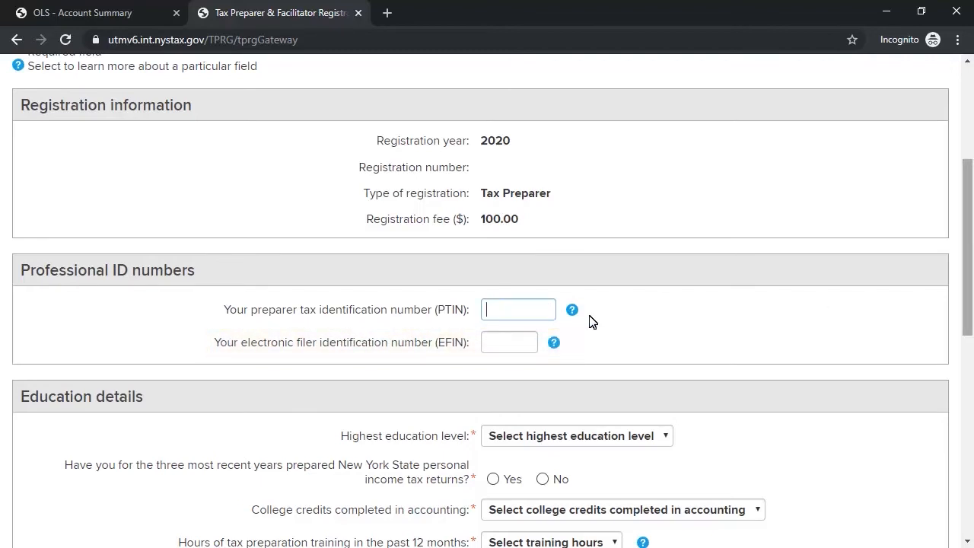
type("P12345678")
left_click(592, 321)
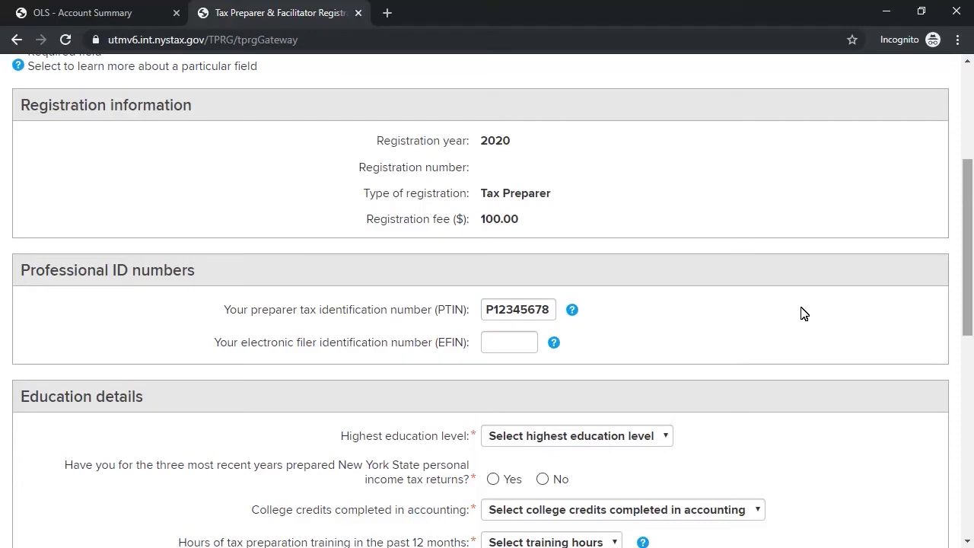
Step: Choose Four Year College Graduate, Yes, More than 18 credits, 60+ hours, and Personal income
left_click_drag(971, 248, 970, 328)
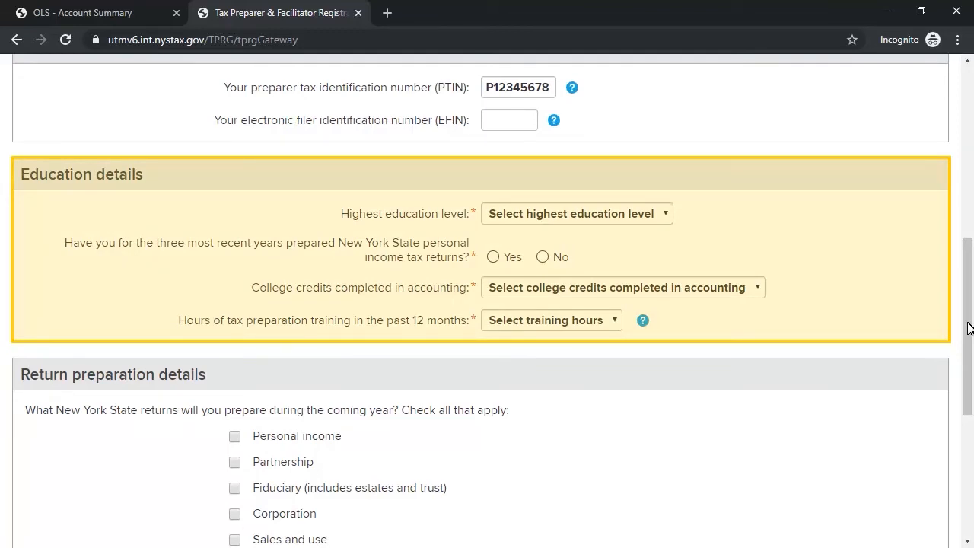
left_click(667, 215)
left_click(525, 294)
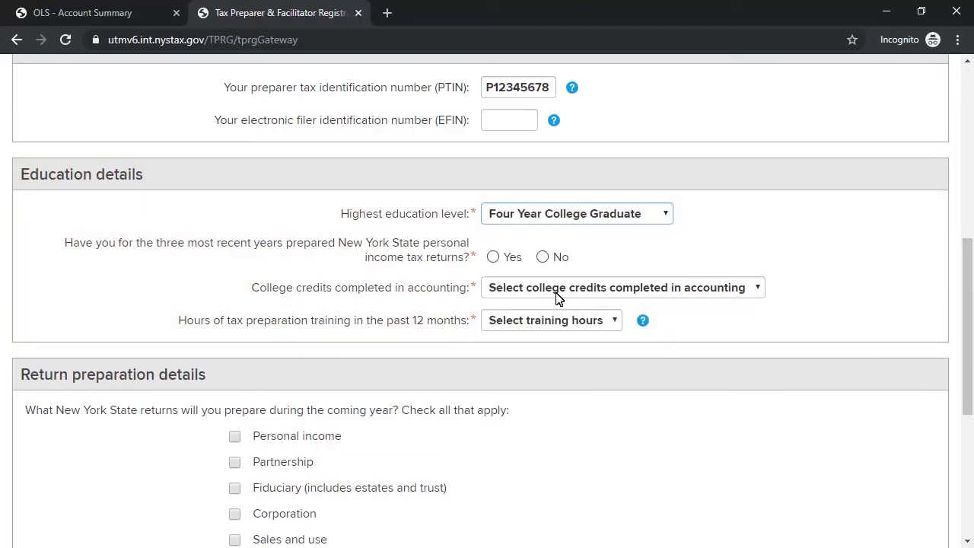
left_click(494, 258)
left_click(755, 287)
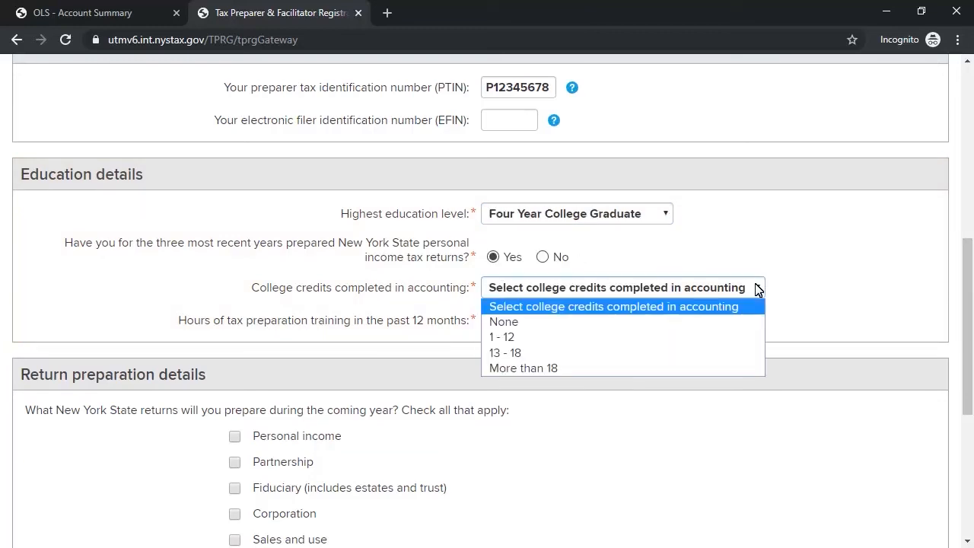
left_click(507, 368)
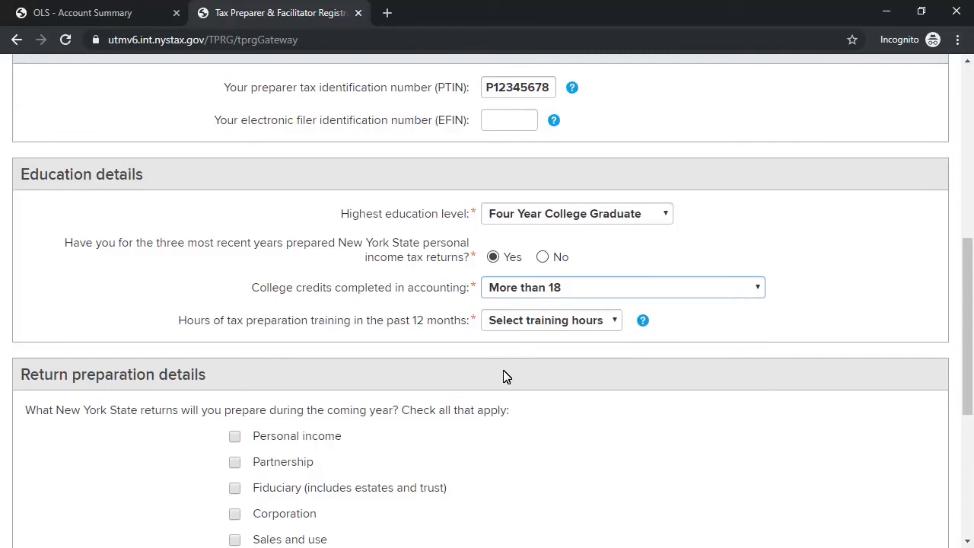
left_click(615, 323)
left_click(545, 401)
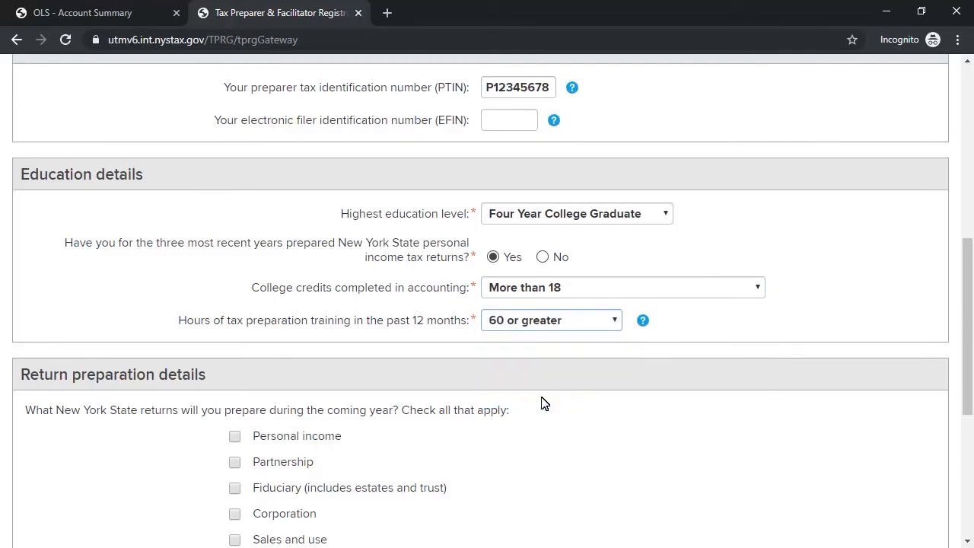
left_click_drag(971, 344, 967, 418)
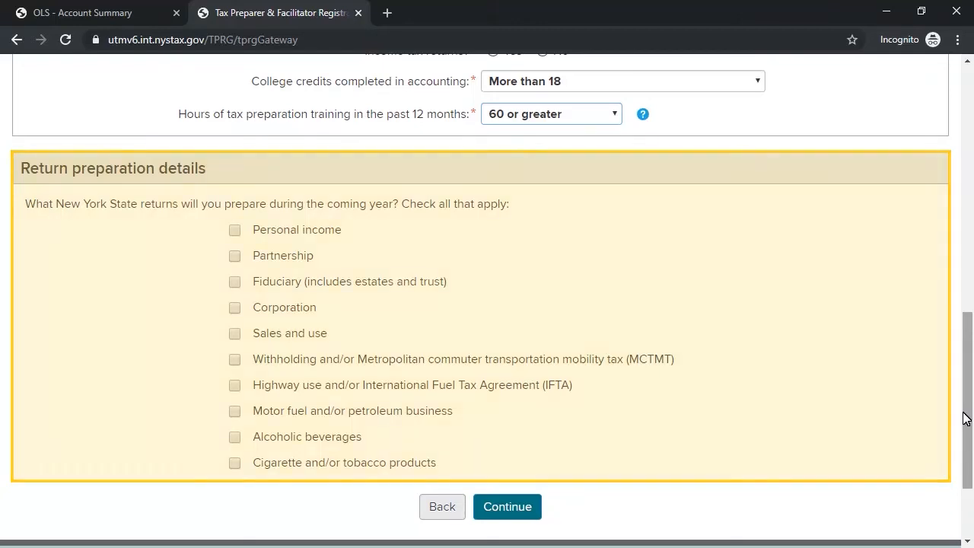
left_click(235, 231)
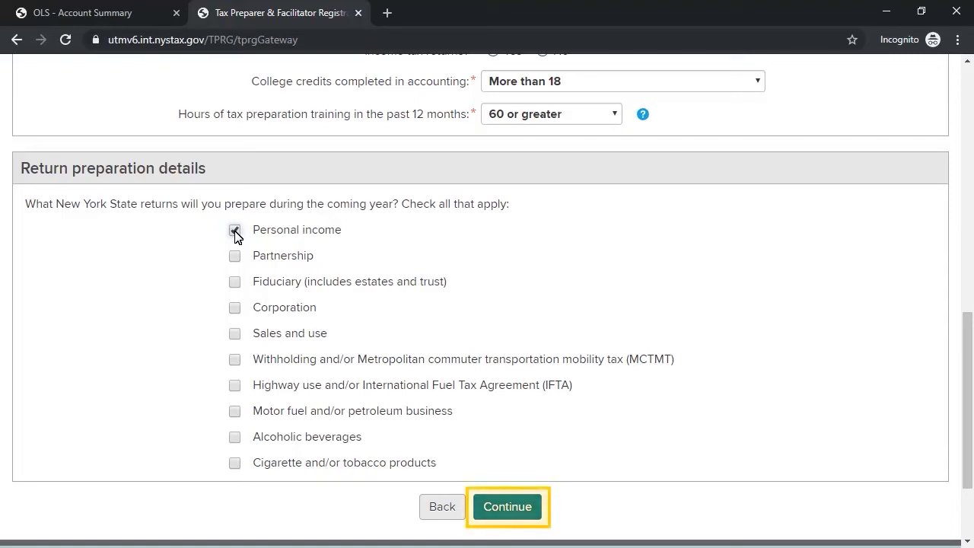
left_click(503, 513)
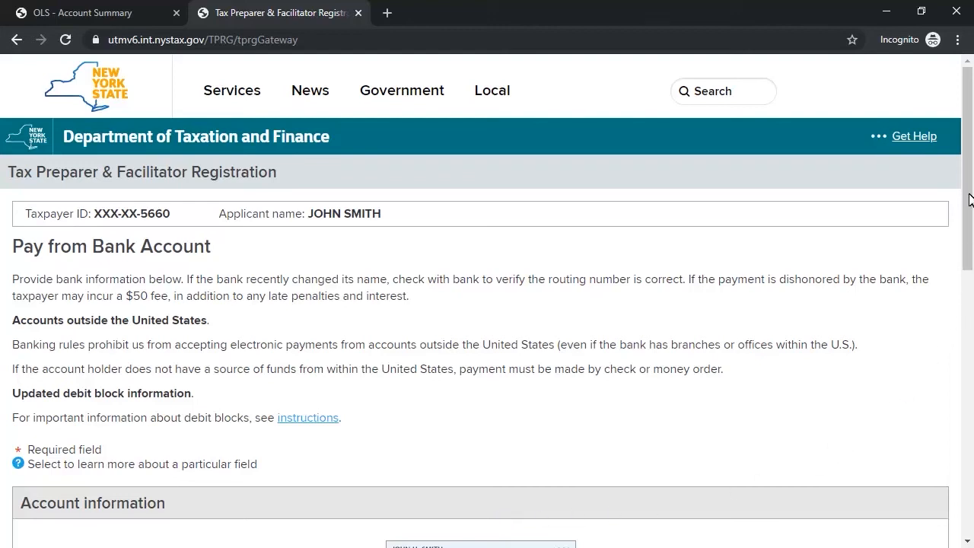
Step: Enter routing and confirmed account numbers, Business checking, and the account holder's name
left_click_drag(969, 198, 973, 347)
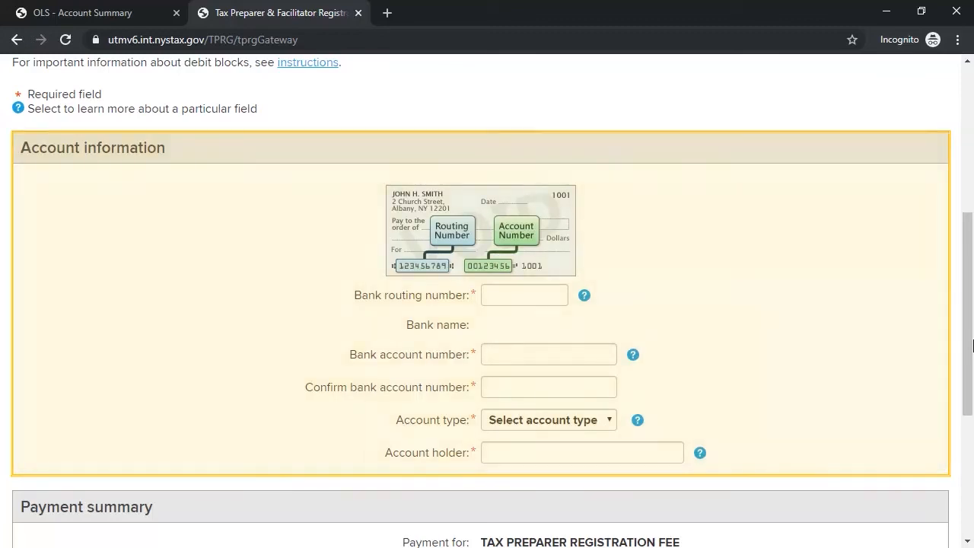
left_click(556, 295)
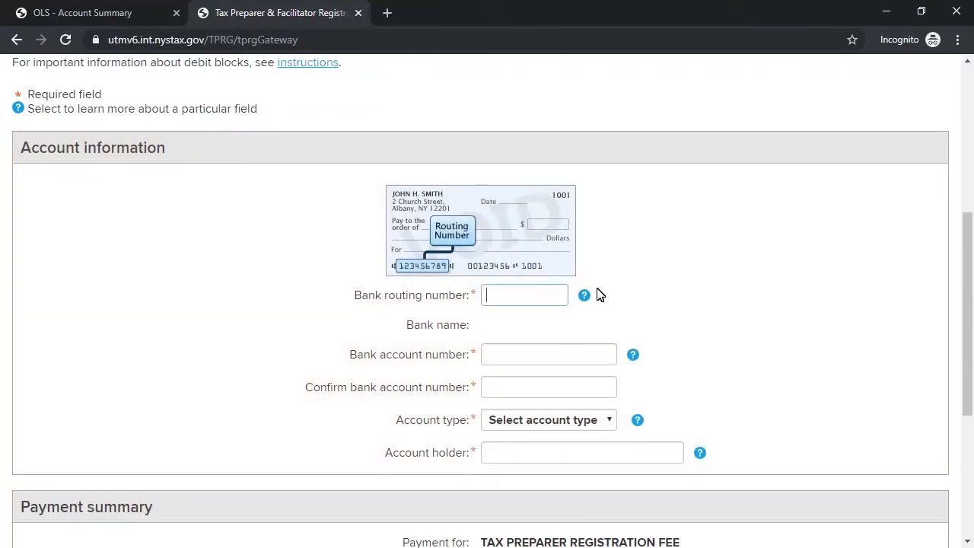
type("021000021")
left_click(604, 353)
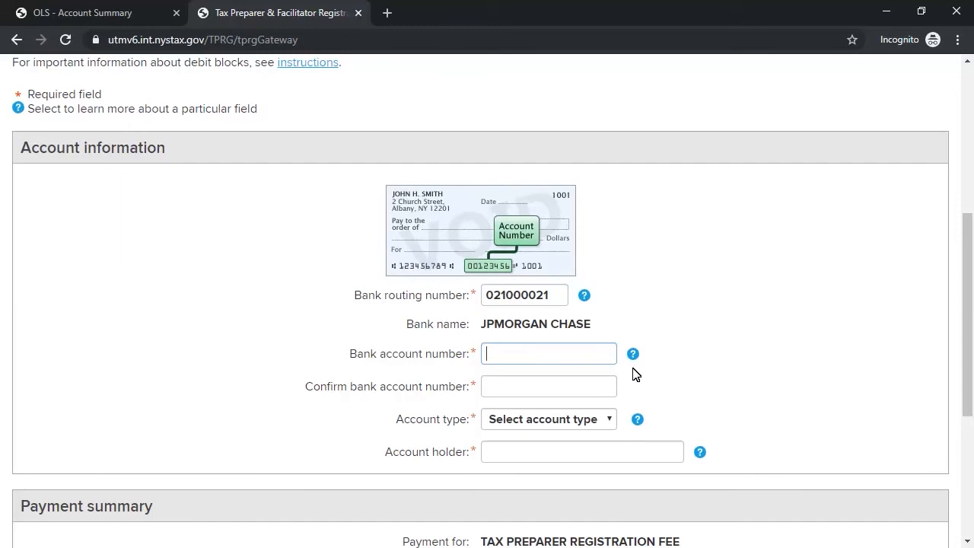
type("12345678")
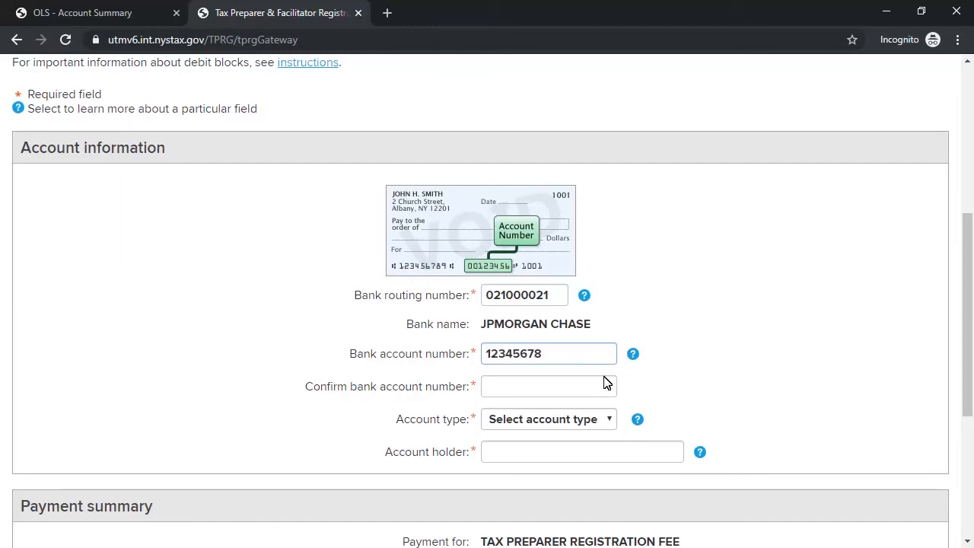
left_click(606, 387)
type("123")
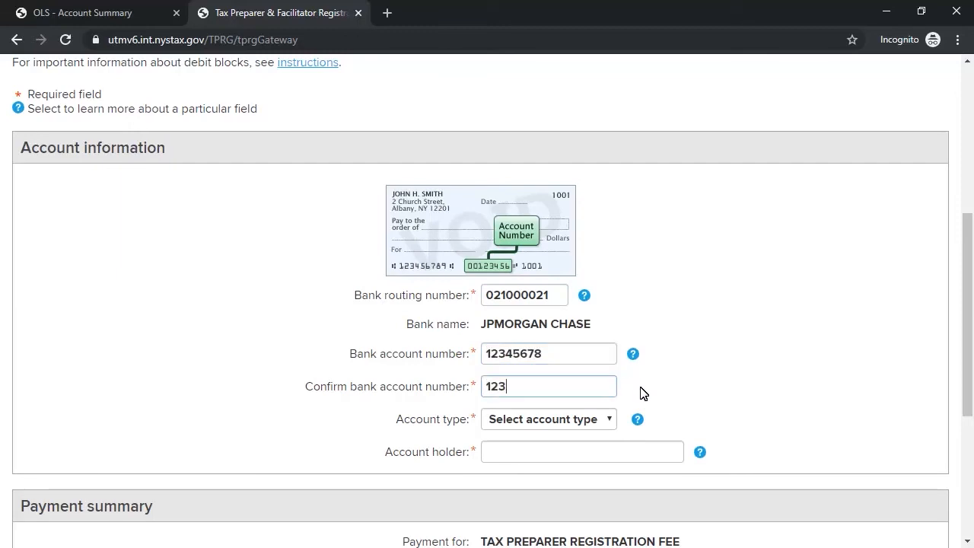
type("45678")
left_click(608, 421)
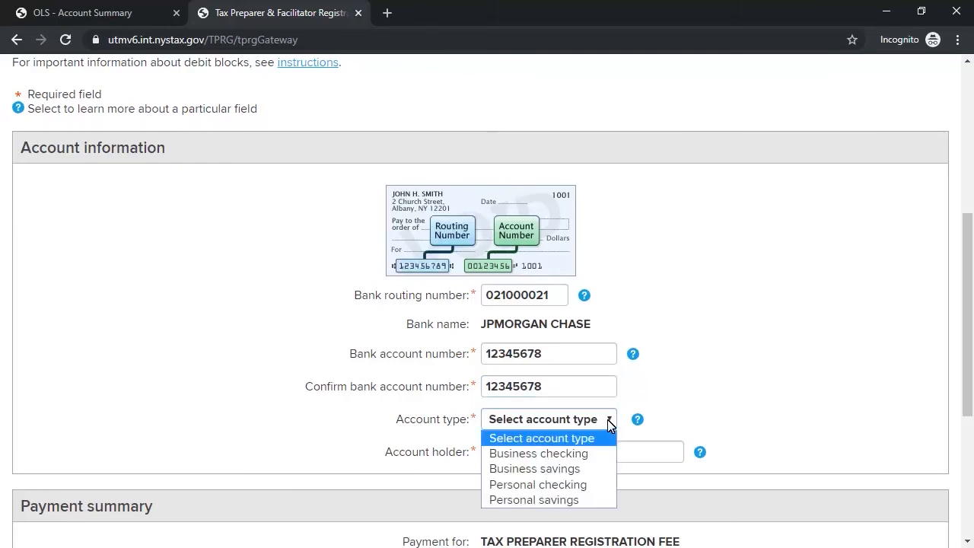
left_click(537, 454)
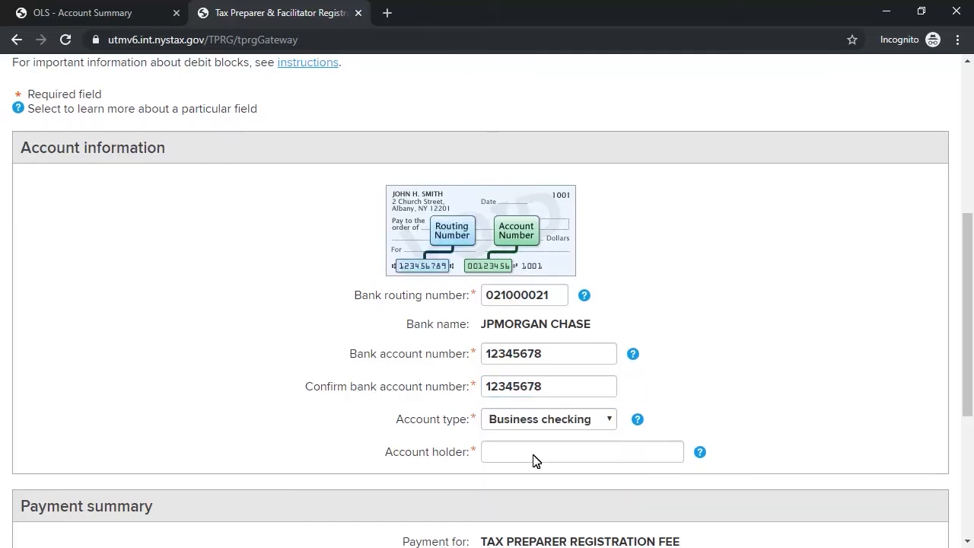
left_click(672, 450)
type("John Smith")
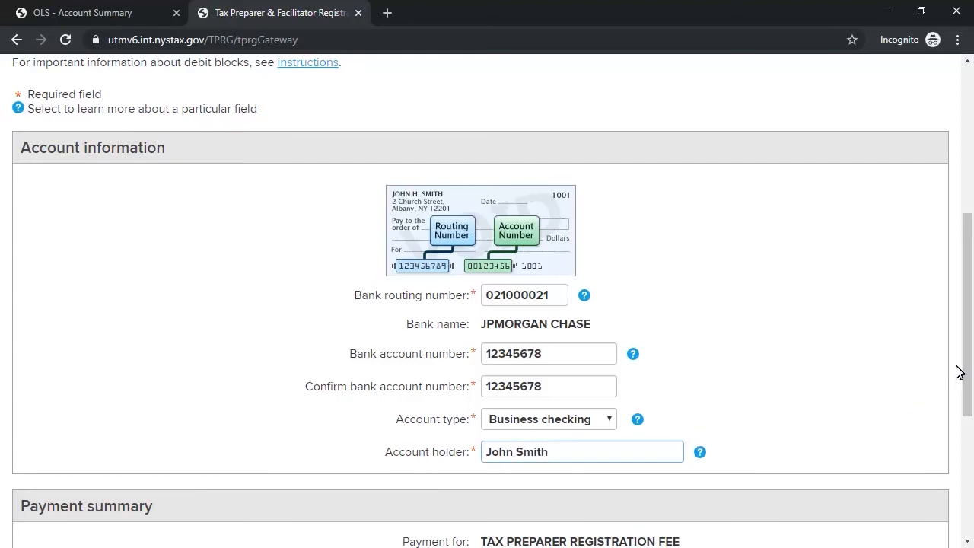
left_click_drag(970, 338, 957, 440)
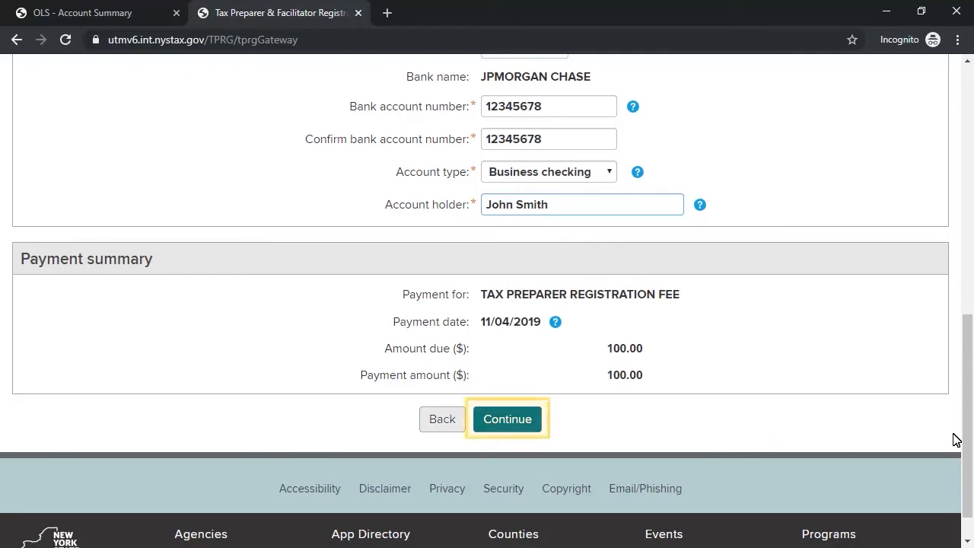
left_click(514, 429)
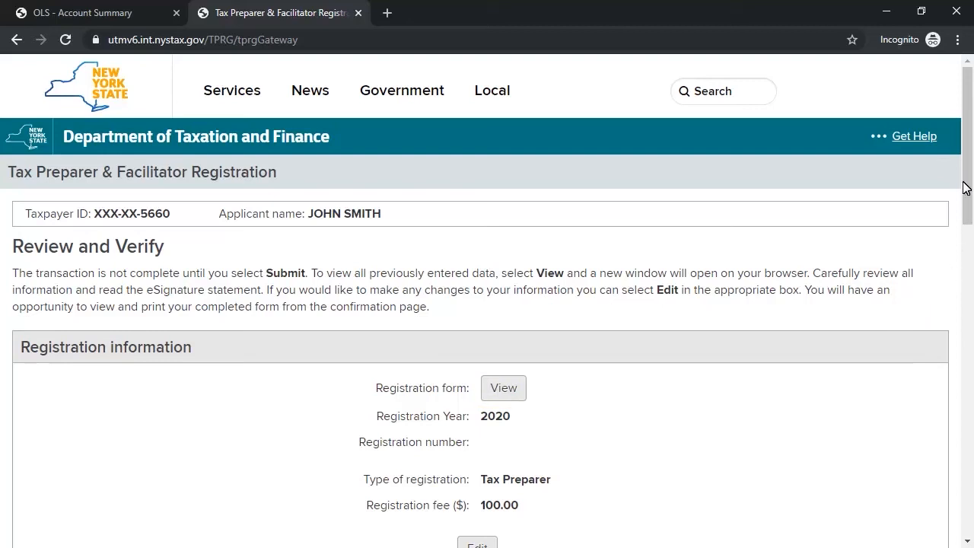
Step: Review the 2020 Tax Preparer registration, e-mail and 100.00 bank payment, then submit the signed application
left_click_drag(964, 185, 971, 271)
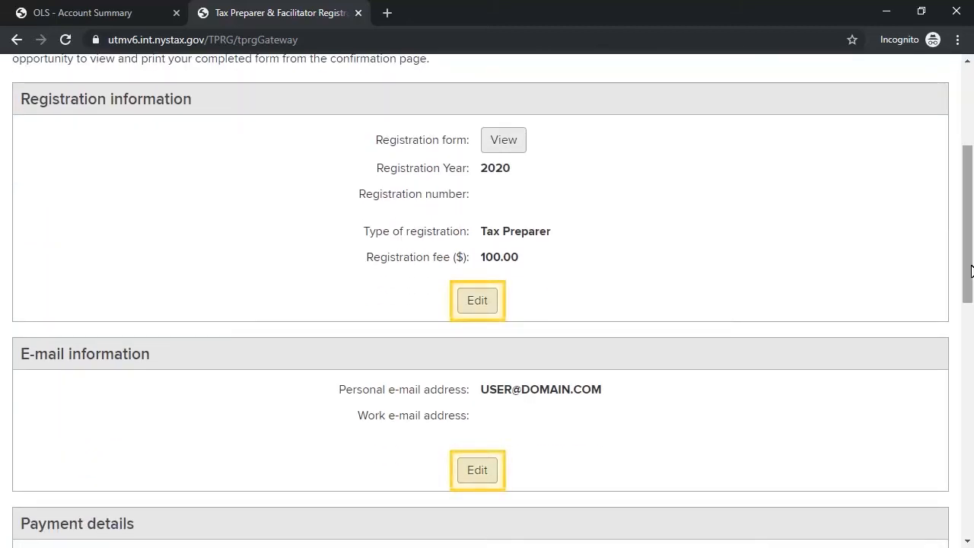
mouse_move(971, 271)
left_mouse_down()
mouse_move(951, 394)
mouse_move(964, 491)
left_mouse_up()
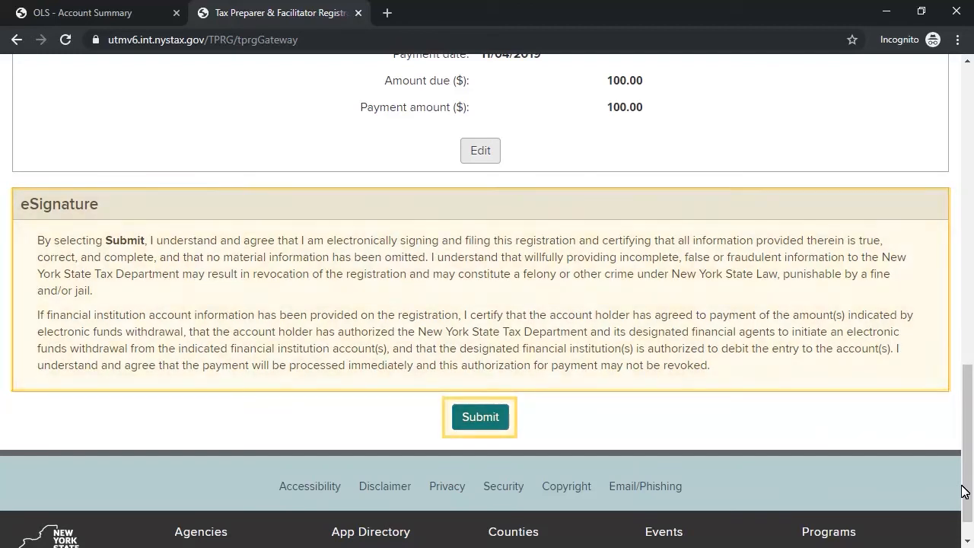
left_click(472, 420)
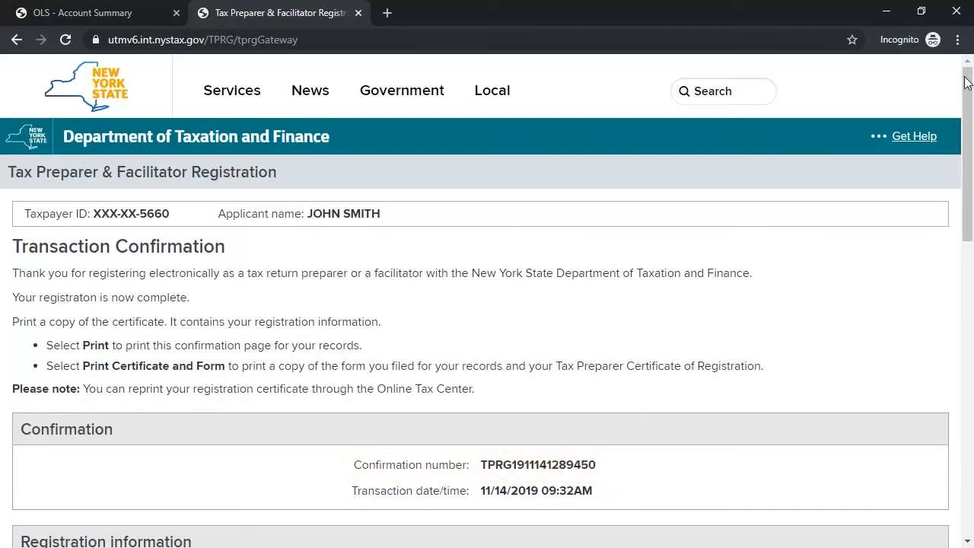
Step: Check the confirmation and registration numbers, then bring up the certificate and 5-page enrollment form
left_click_drag(970, 90, 971, 184)
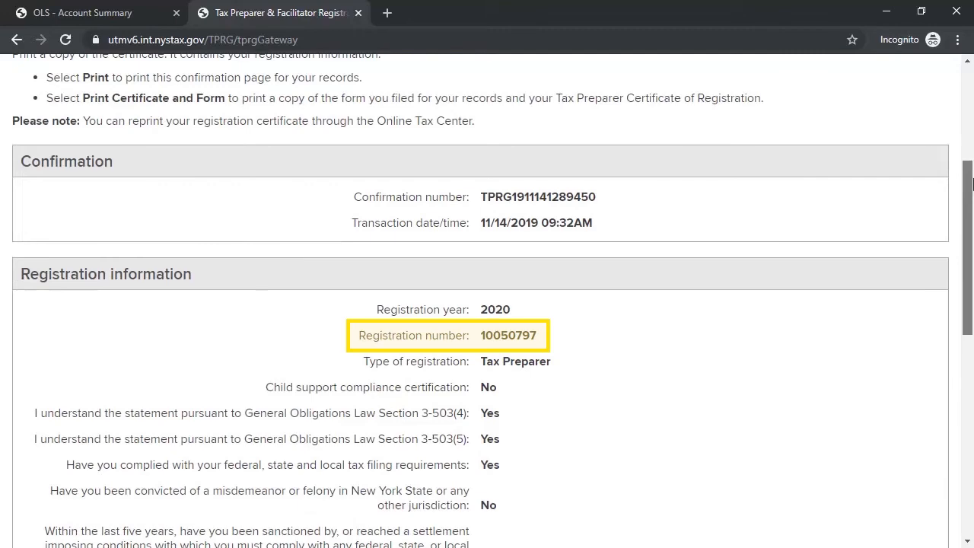
left_click_drag(971, 184, 971, 370)
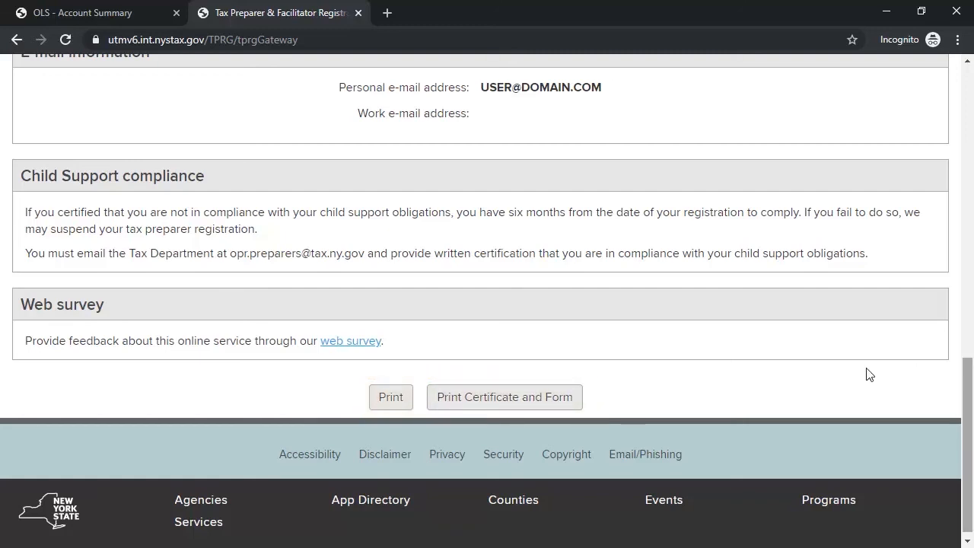
left_click(548, 397)
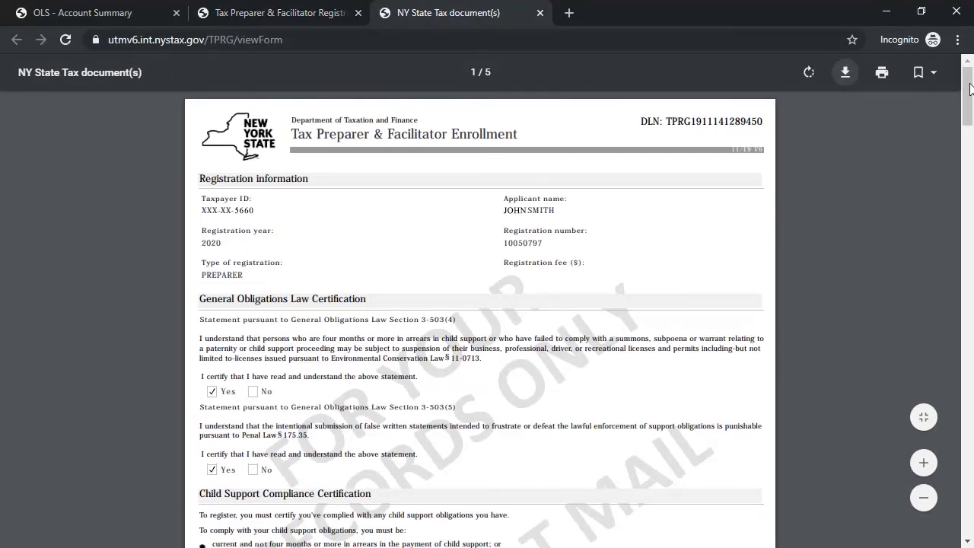
Step: View the page-5 certificate, issued 11/14/2019 and expiring 12/31/2020, then close the PDF
left_click_drag(970, 90, 973, 512)
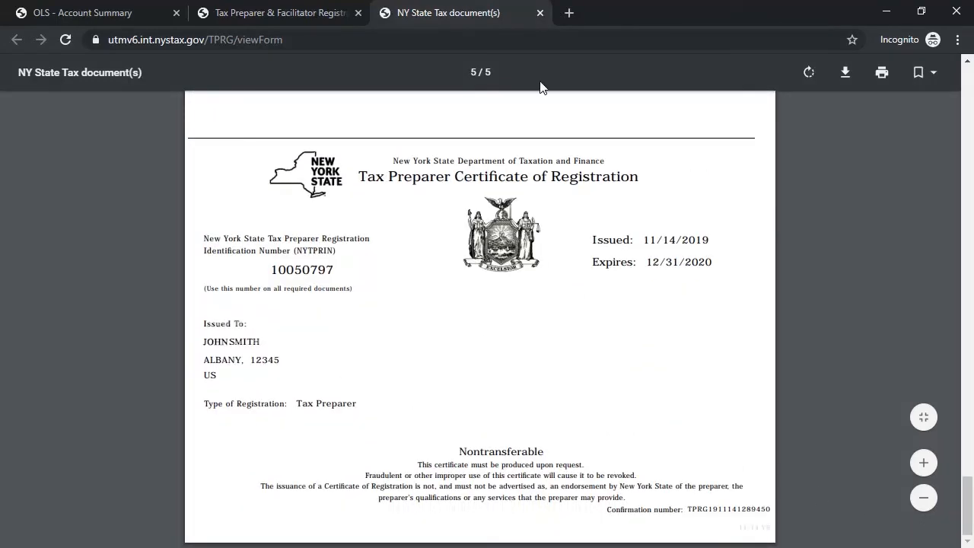
left_click(540, 12)
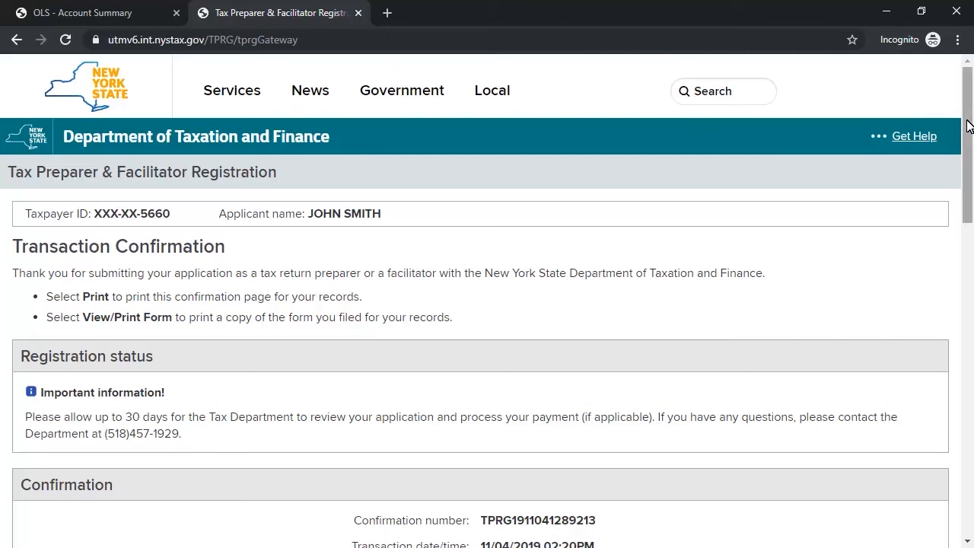
left_click_drag(968, 126, 970, 404)
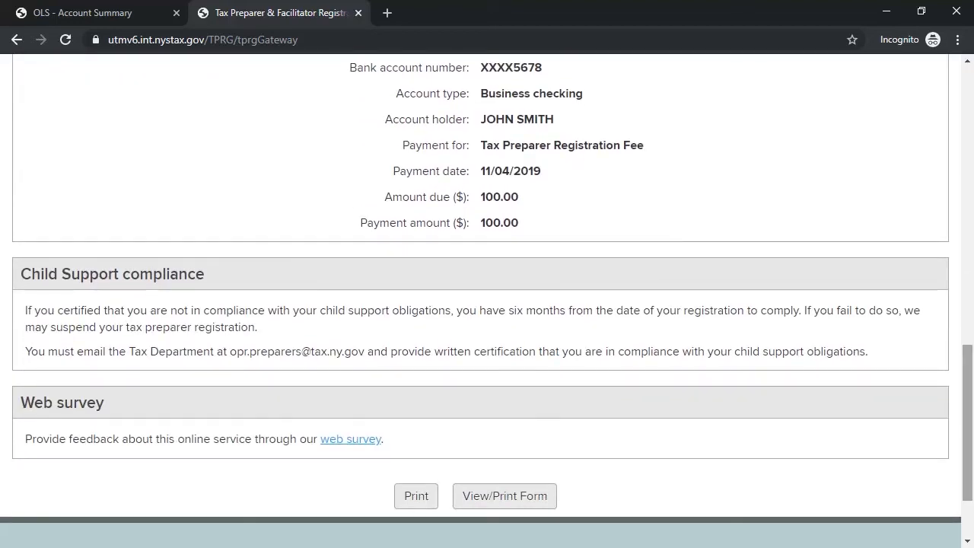